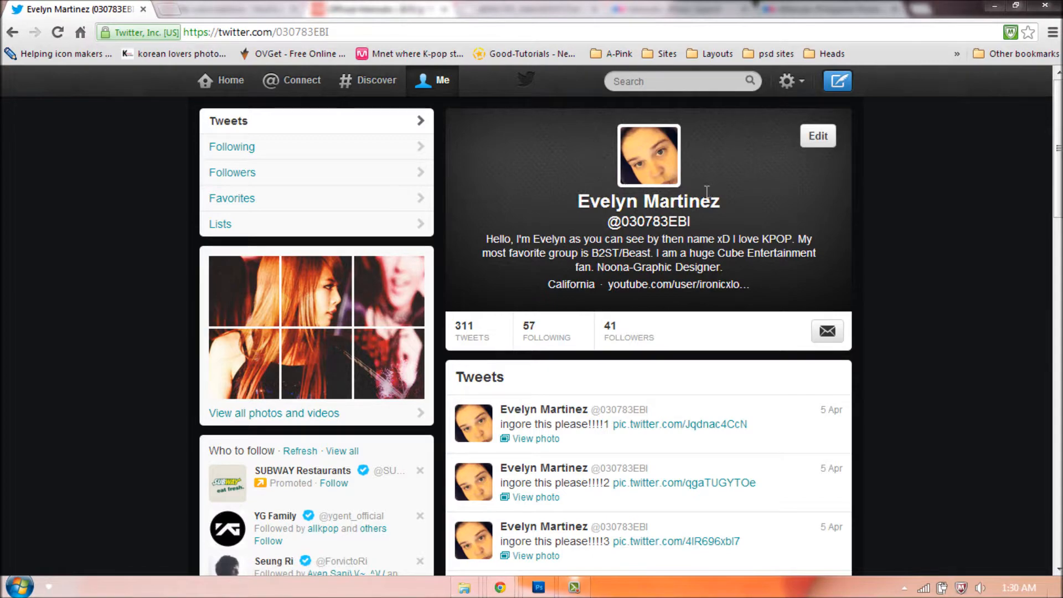
Switch to Photoshop and create a new 1252 x 626 pixel document at 72 pixels/inch with a transparent background
click(538, 587)
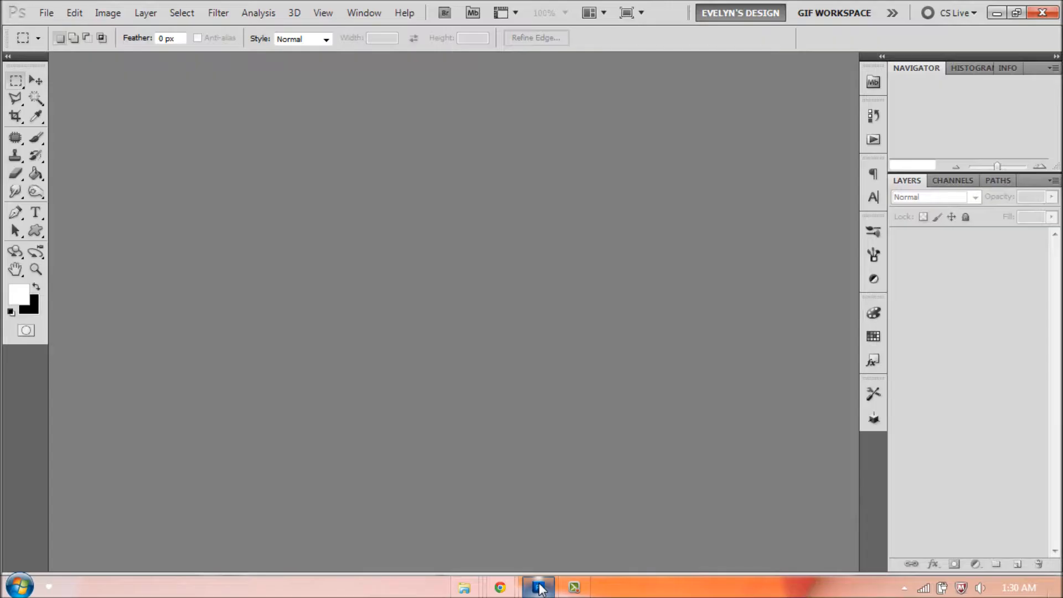
click(47, 14)
click(56, 28)
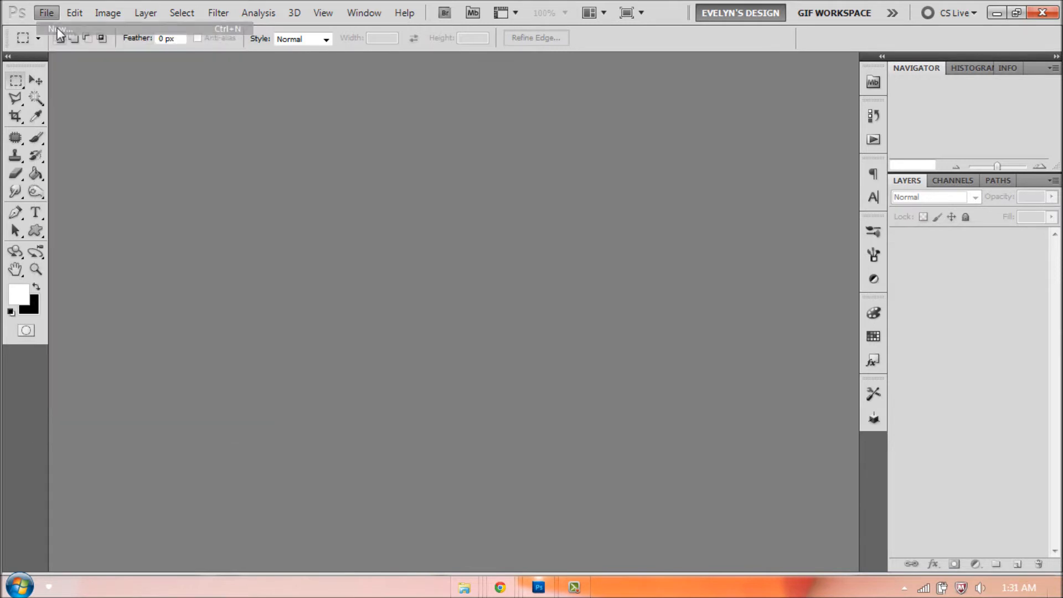
click(358, 192)
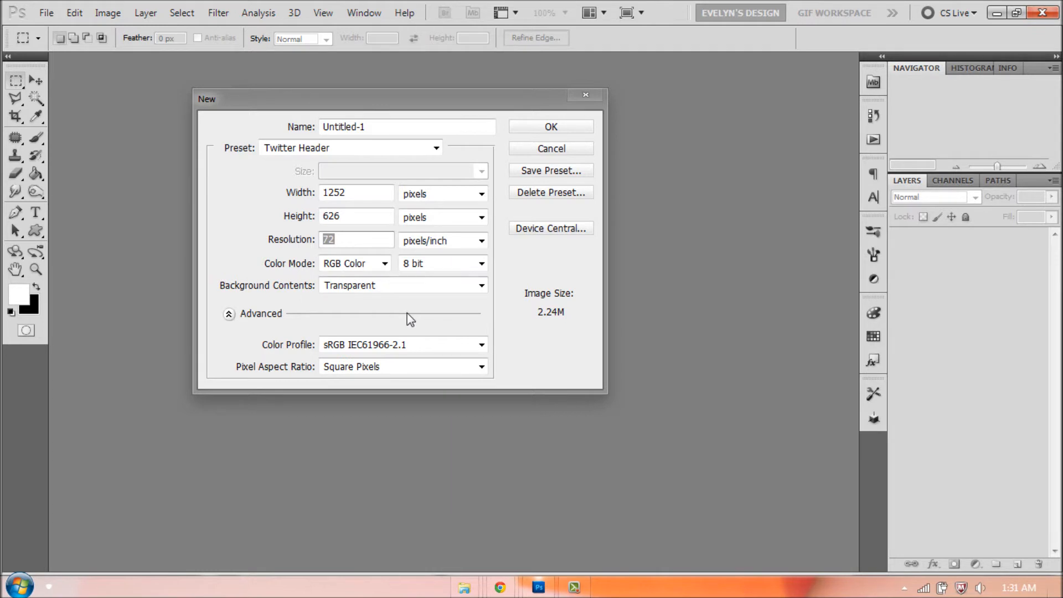
click(413, 290)
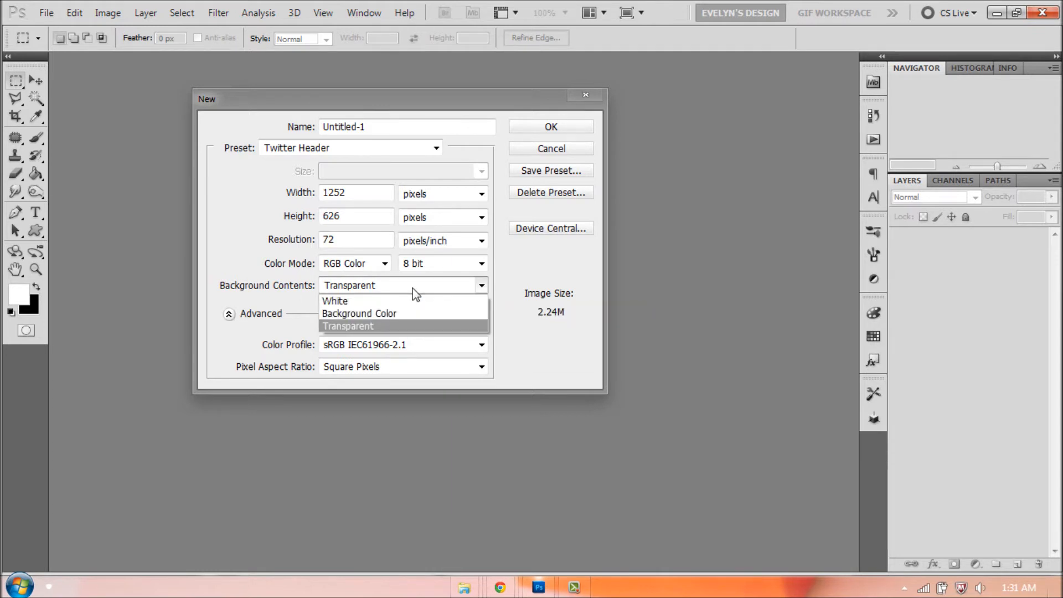
click(395, 324)
click(564, 131)
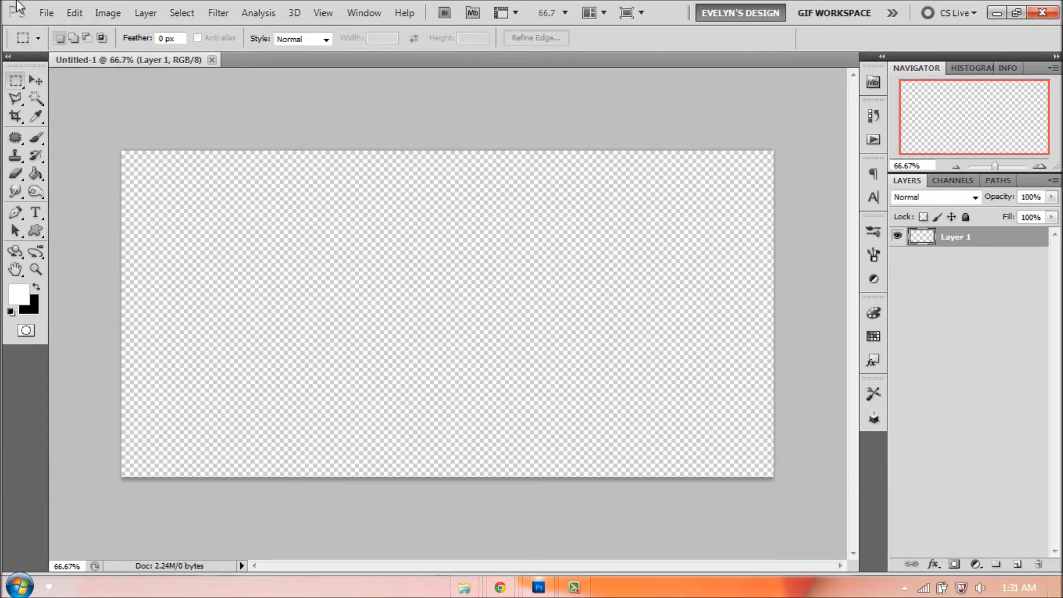
click(46, 12)
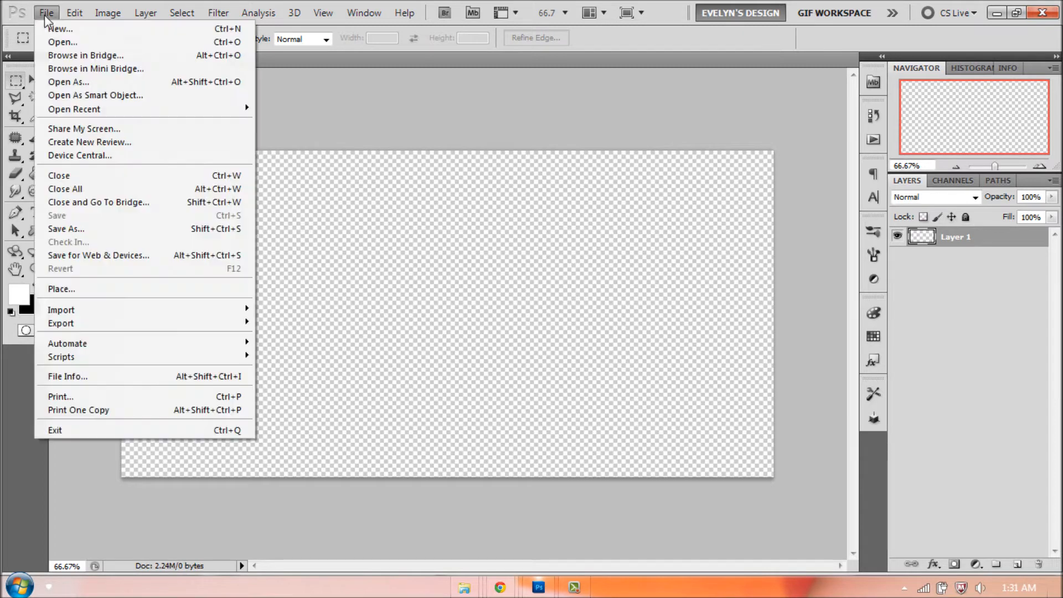
click(106, 287)
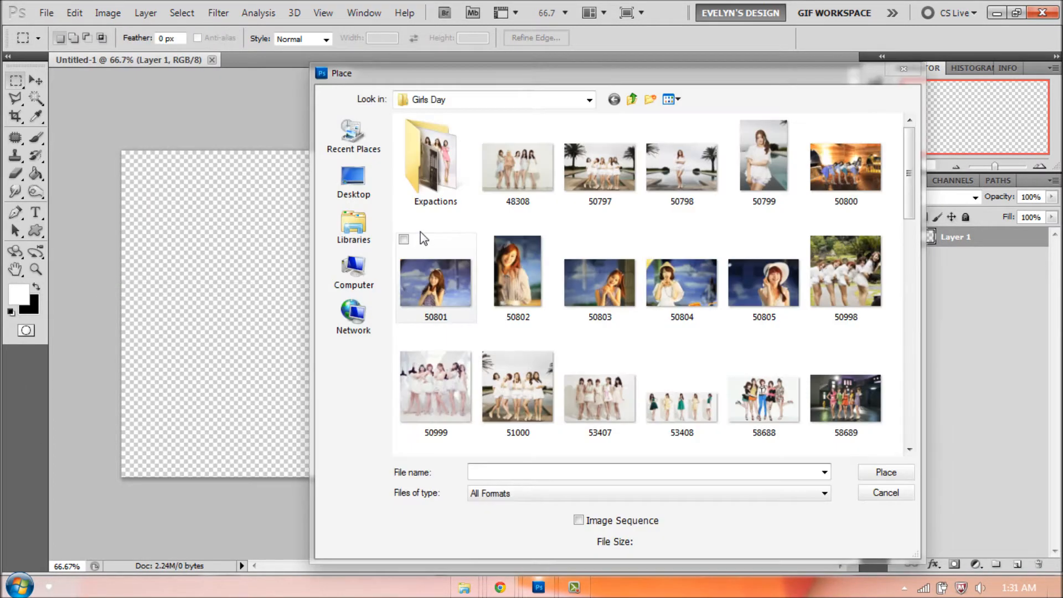
click(357, 180)
double_click(540, 141)
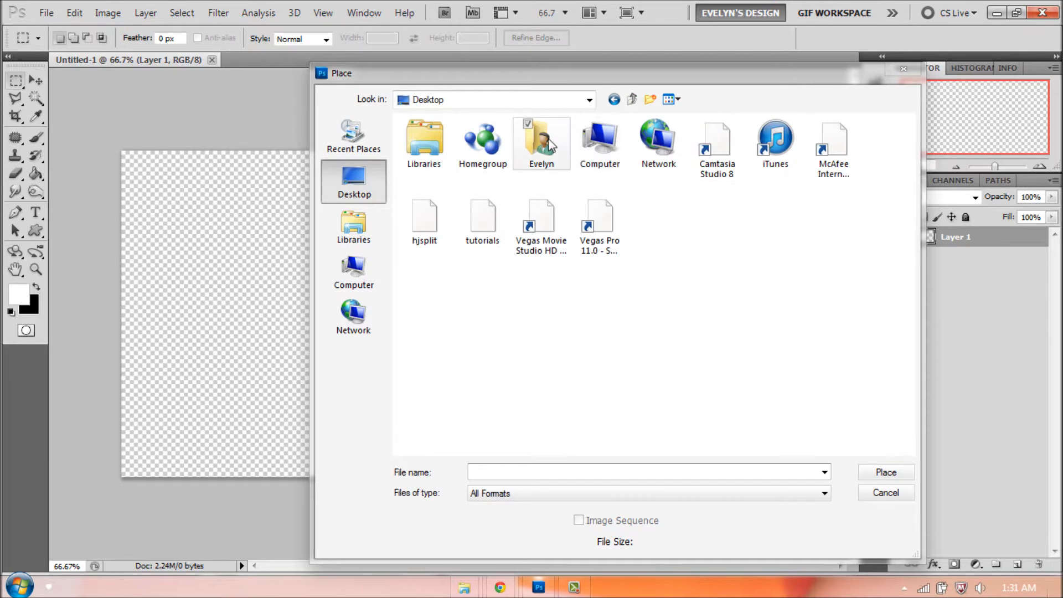
double_click(536, 141)
double_click(689, 169)
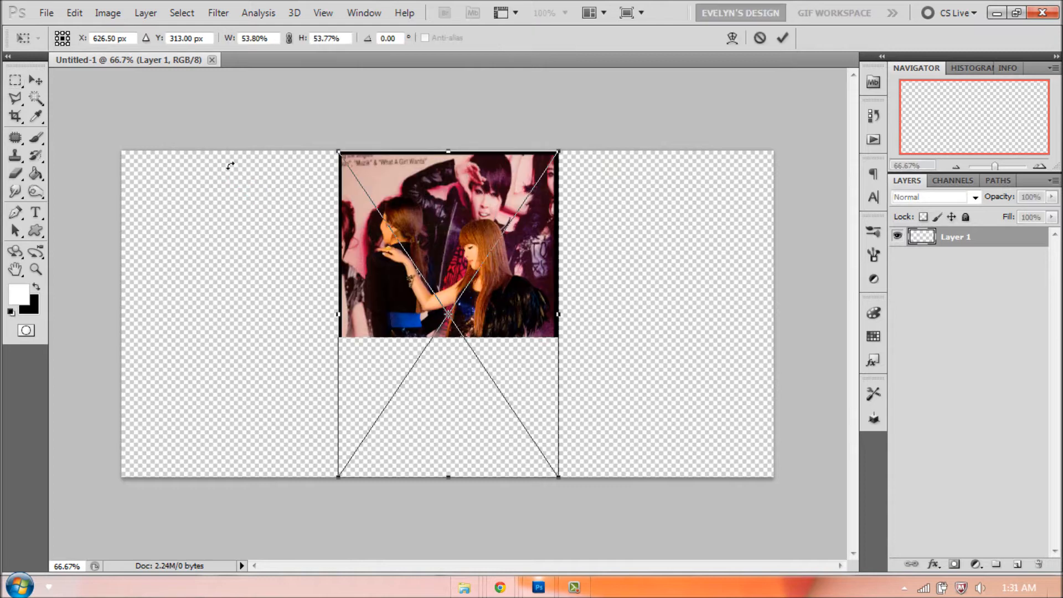
Scale the placed photo proportionally to 171.80%, position it at about X 650 px, Y 541 px, and commit the placement
click(288, 38)
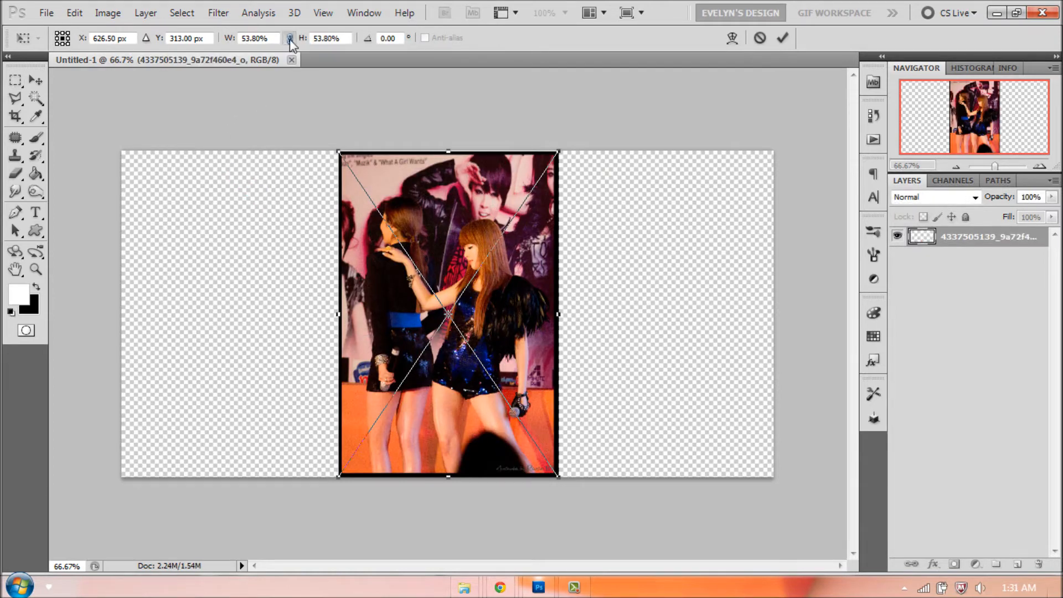
drag(303, 38, 385, 156)
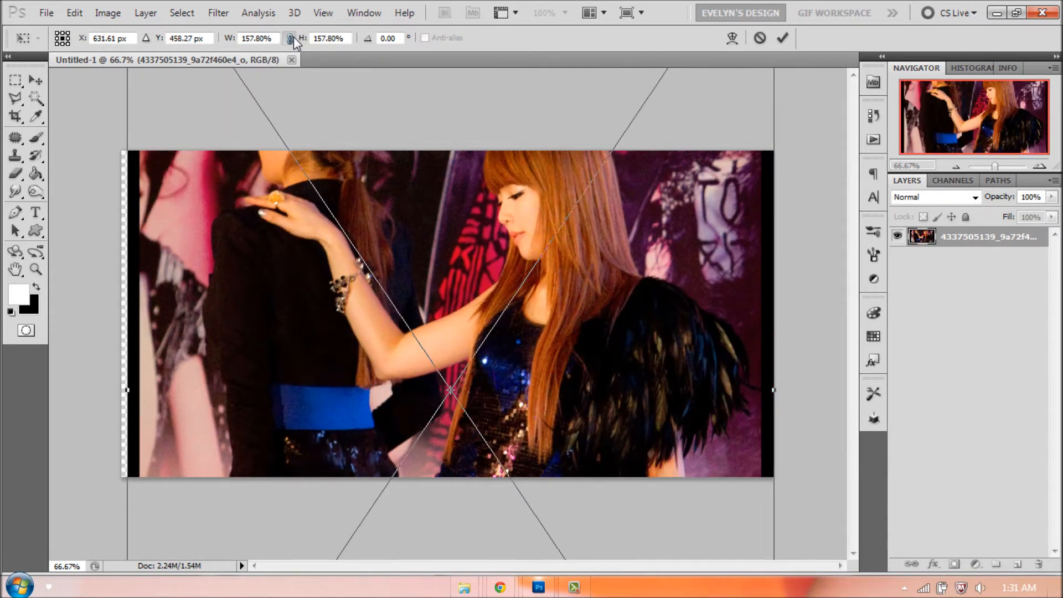
drag(304, 43, 310, 45)
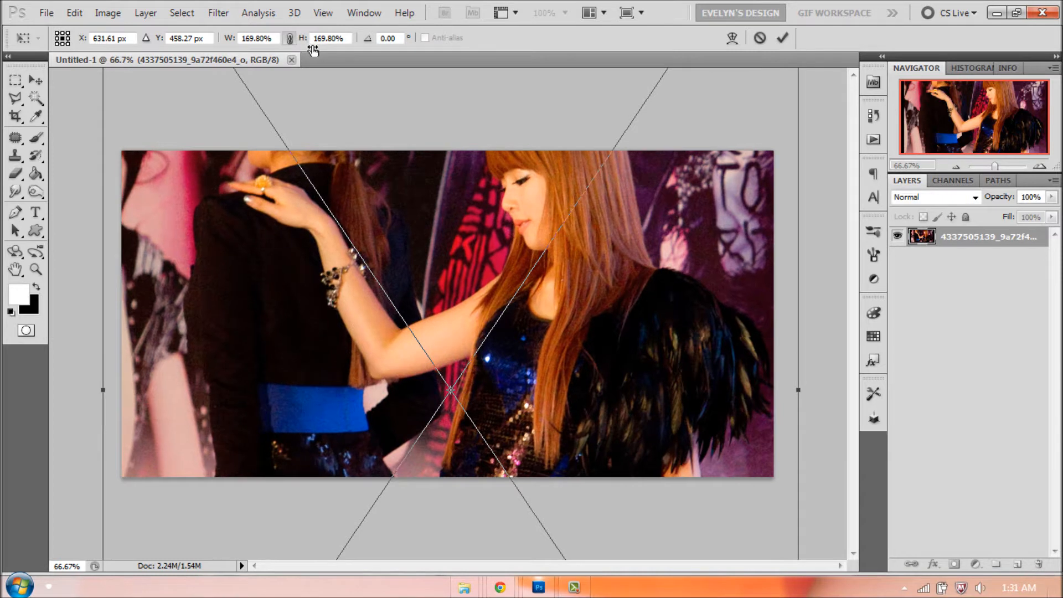
drag(488, 308, 499, 353)
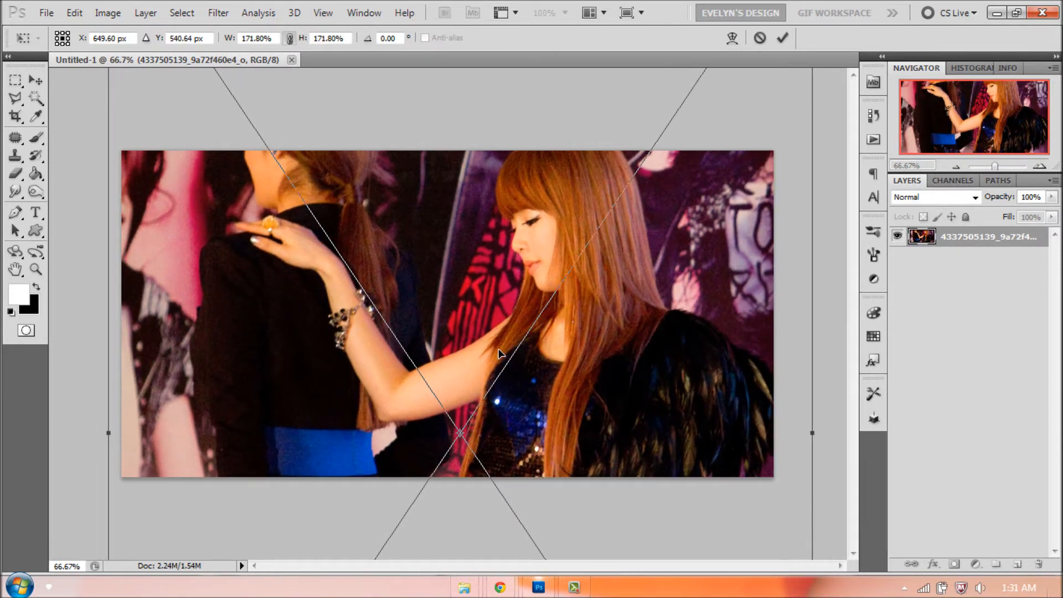
click(783, 37)
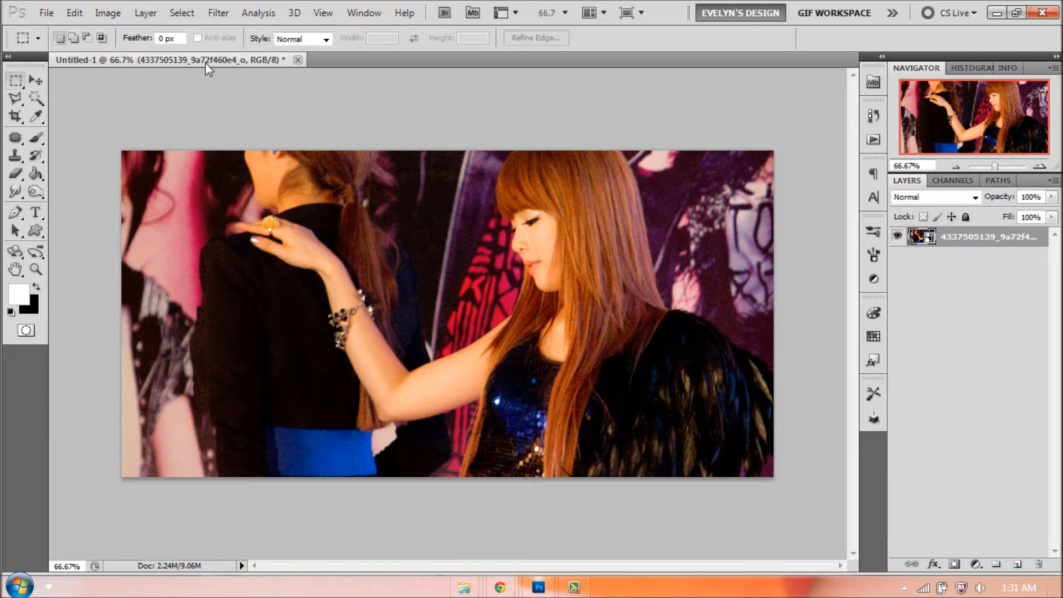
Open the Topaz DeNoise 5 filter on the photo and choose the JPEG - strongest preset for the woman's face
click(218, 13)
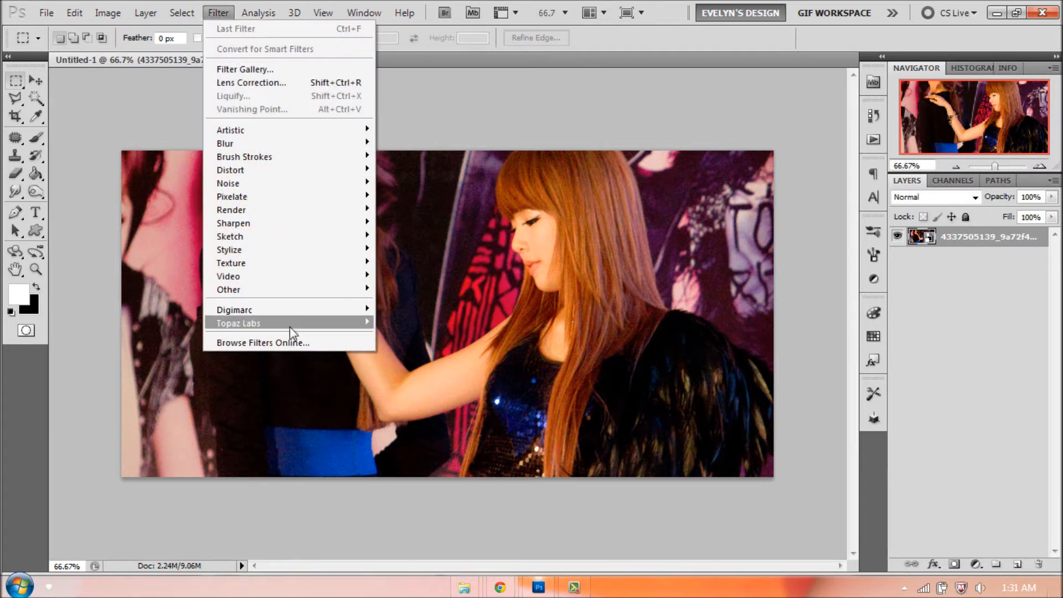
mouse_move(291, 326)
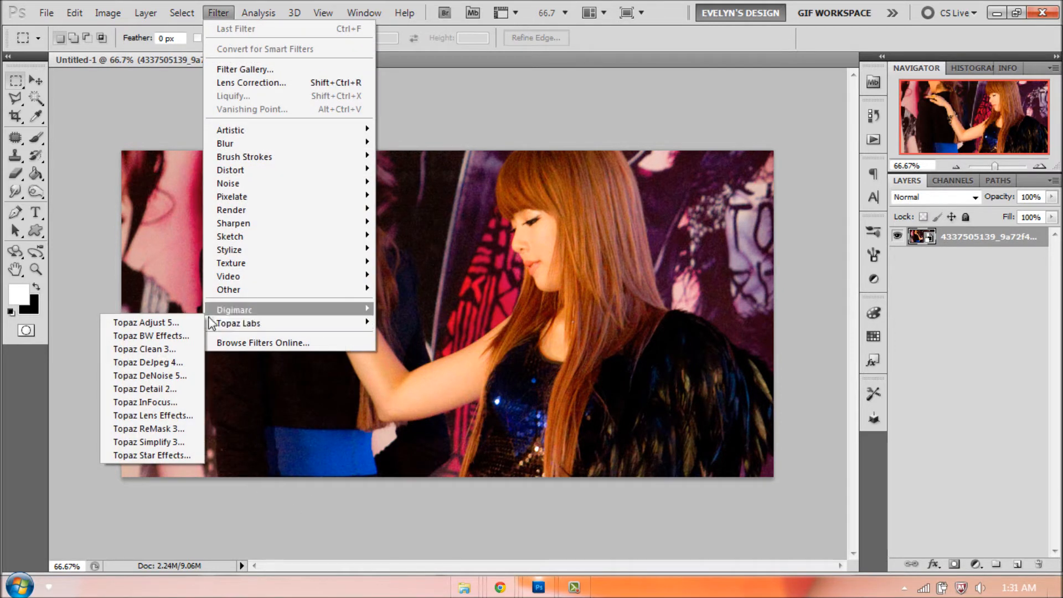
click(178, 375)
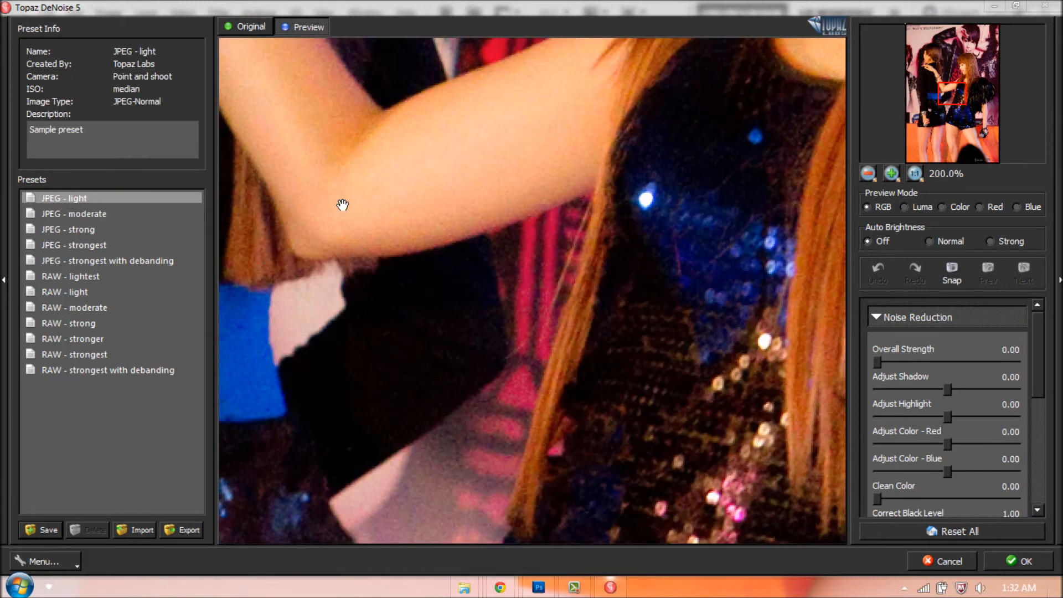
drag(625, 90, 492, 294)
drag(458, 159, 498, 430)
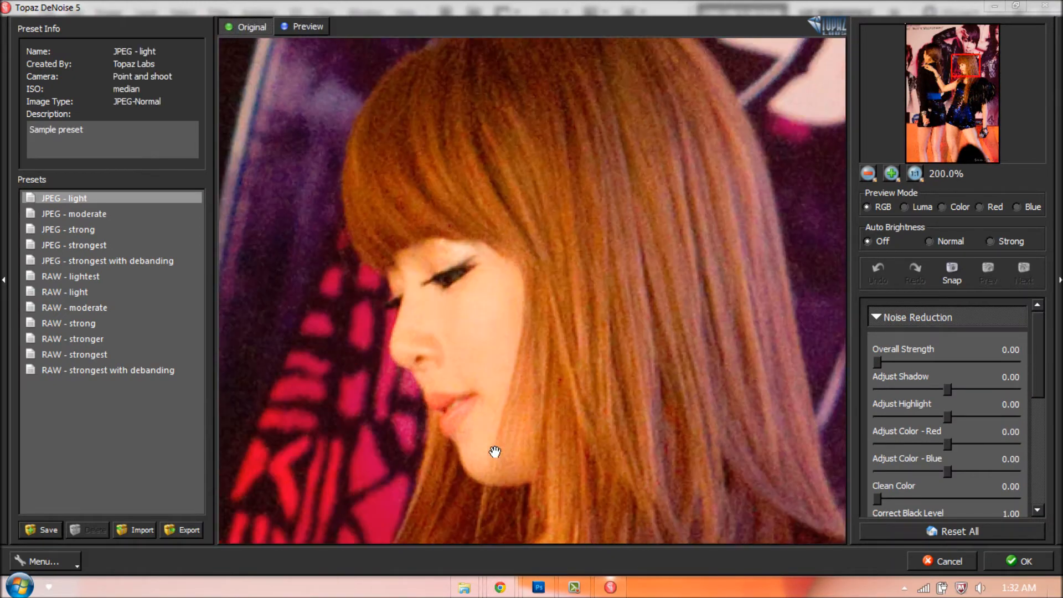
drag(555, 317, 567, 251)
drag(71, 340, 75, 246)
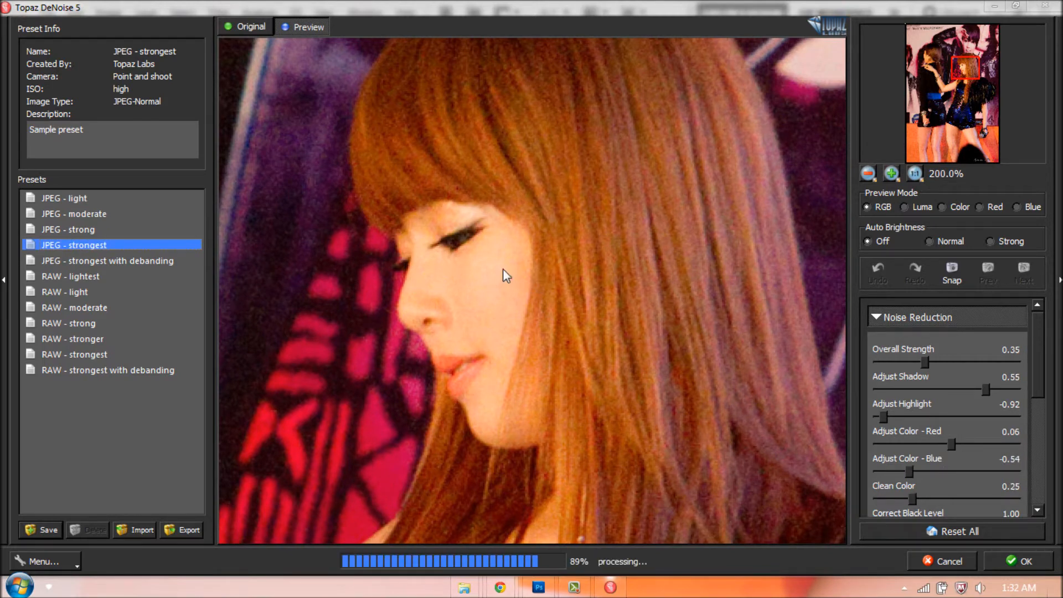
Set the noise reduction's Overall Strength to 0.37 and apply the DeNoise filter
drag(454, 90, 572, 301)
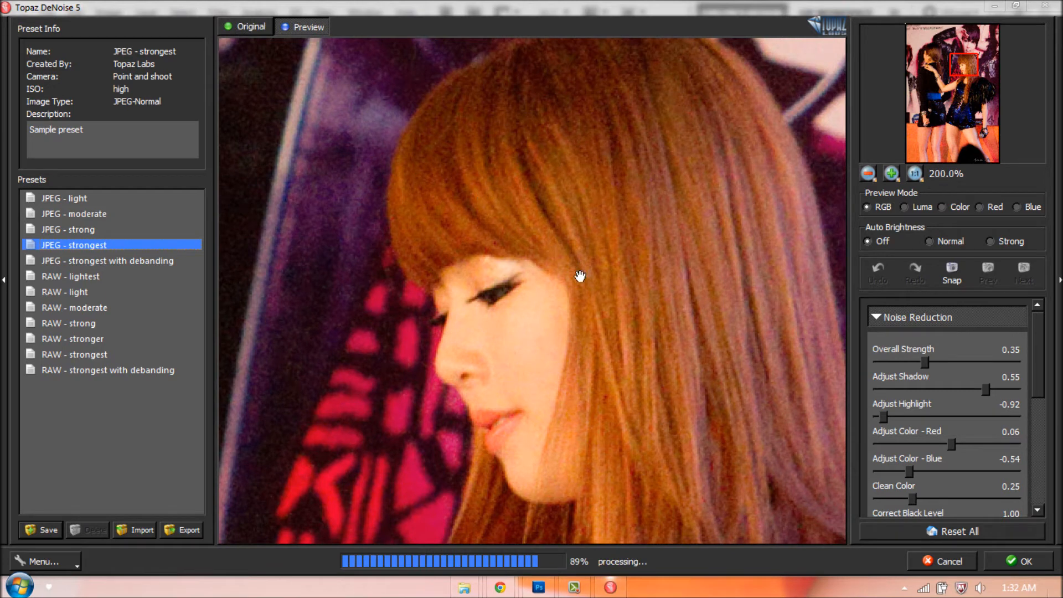
drag(923, 361, 900, 361)
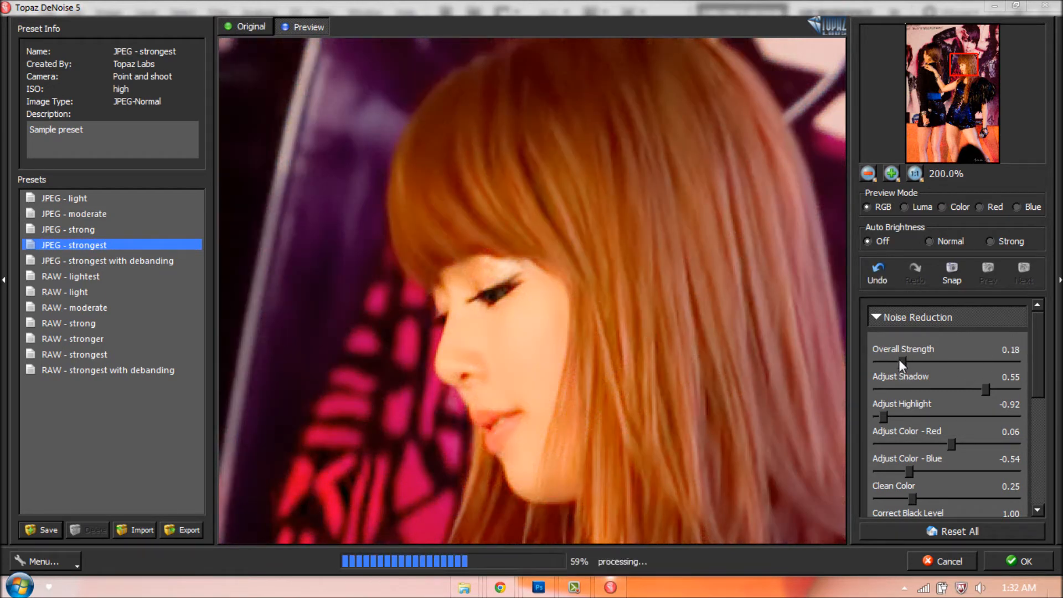
drag(900, 360, 927, 369)
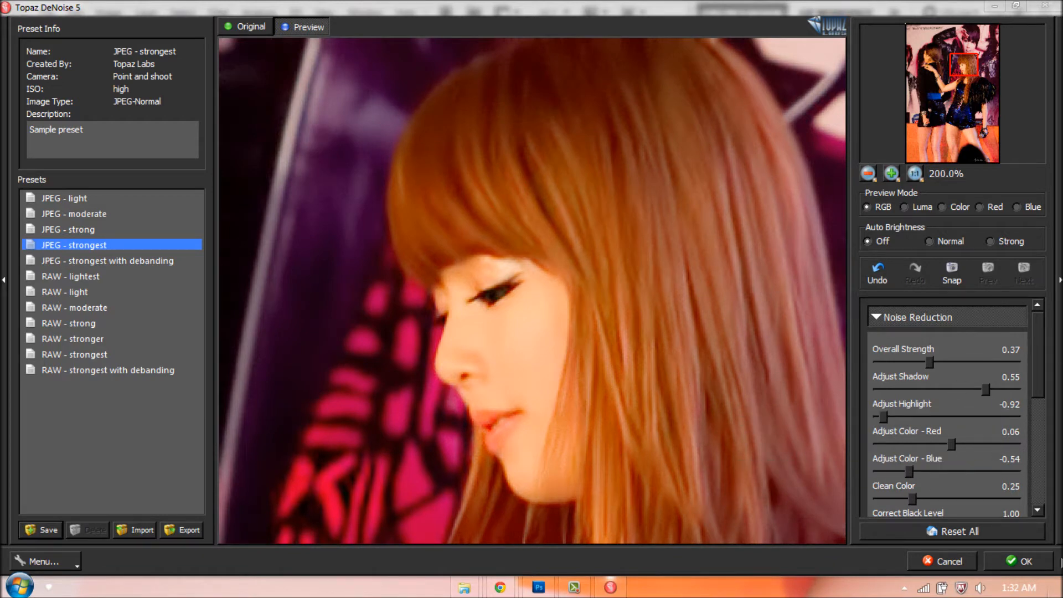
click(1036, 560)
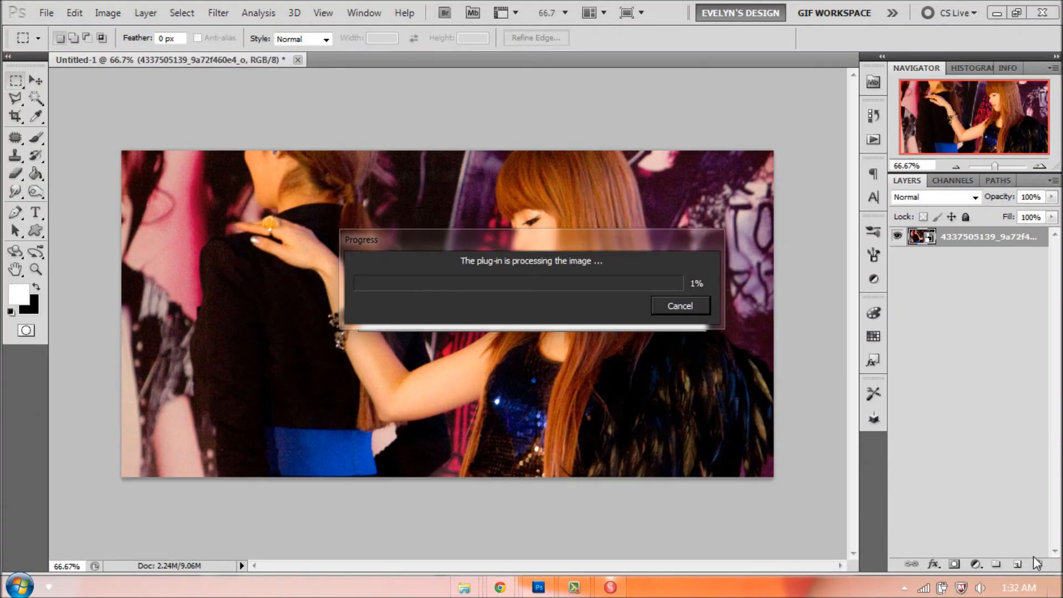
Flatten the filtered photo into a single background layer
click(576, 587)
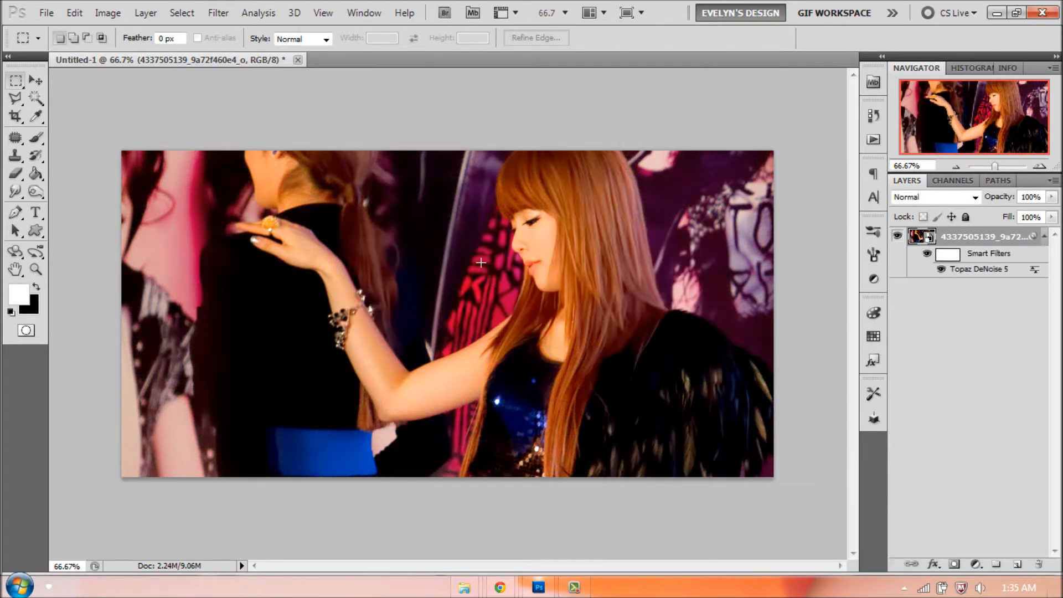
right_click(1005, 242)
click(881, 565)
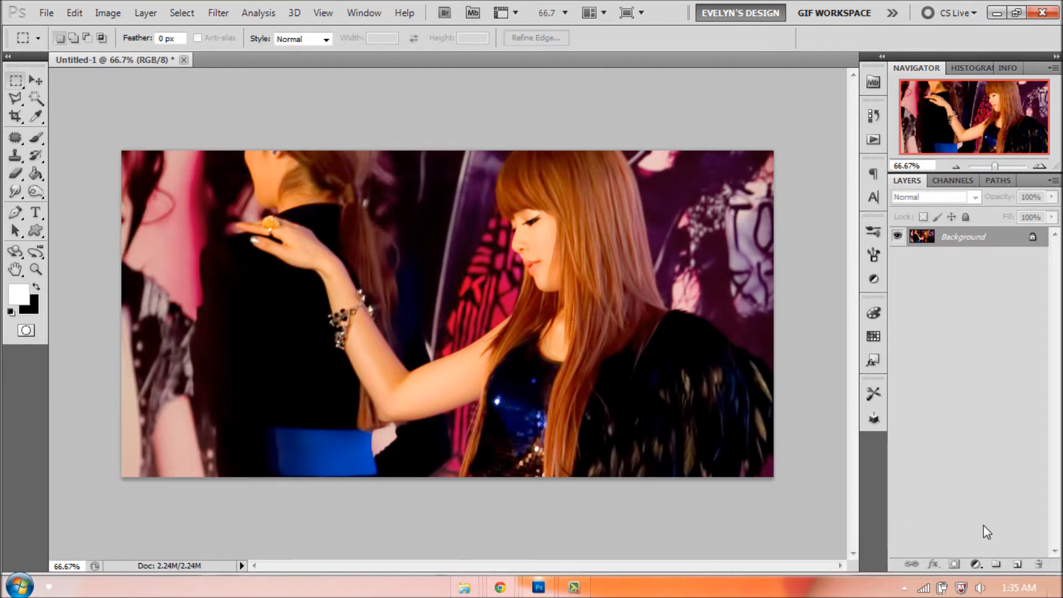
Choose the History Brush tool with a soft 494 px brush at 27% opacity
click(36, 138)
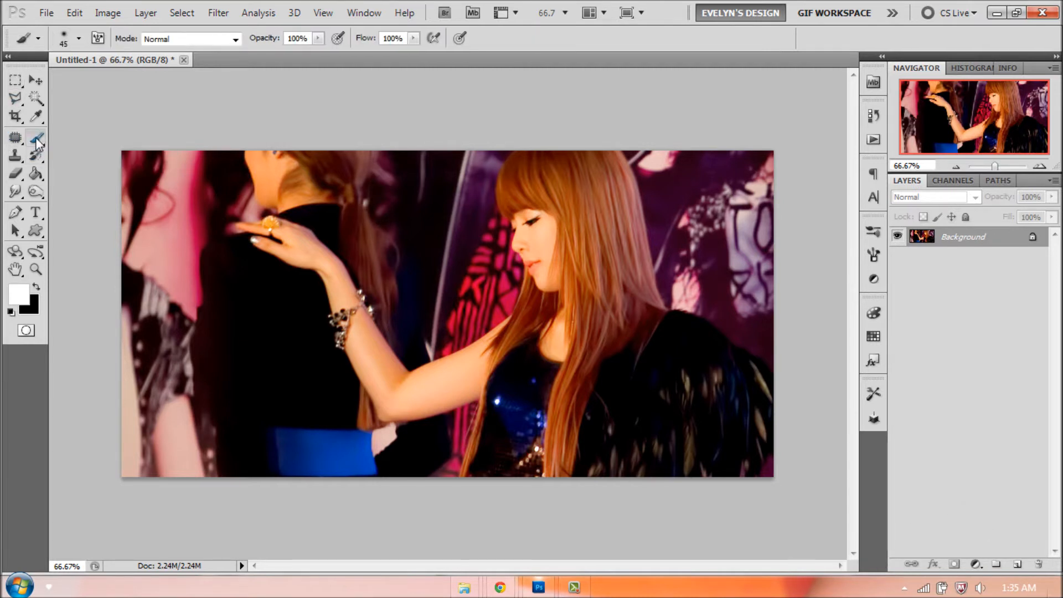
click(37, 161)
click(38, 160)
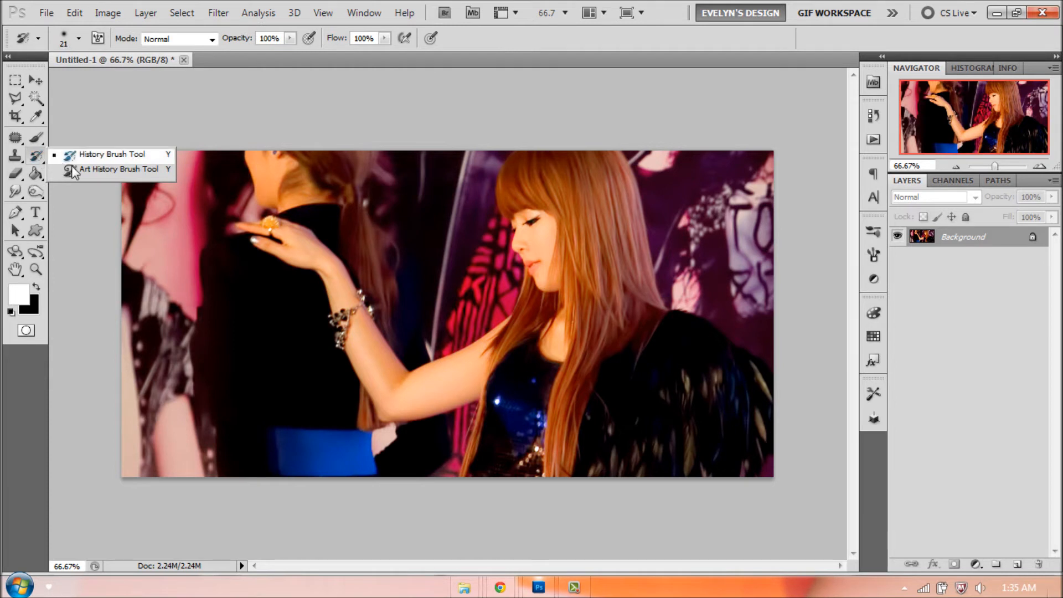
click(94, 153)
click(79, 38)
drag(112, 80, 160, 84)
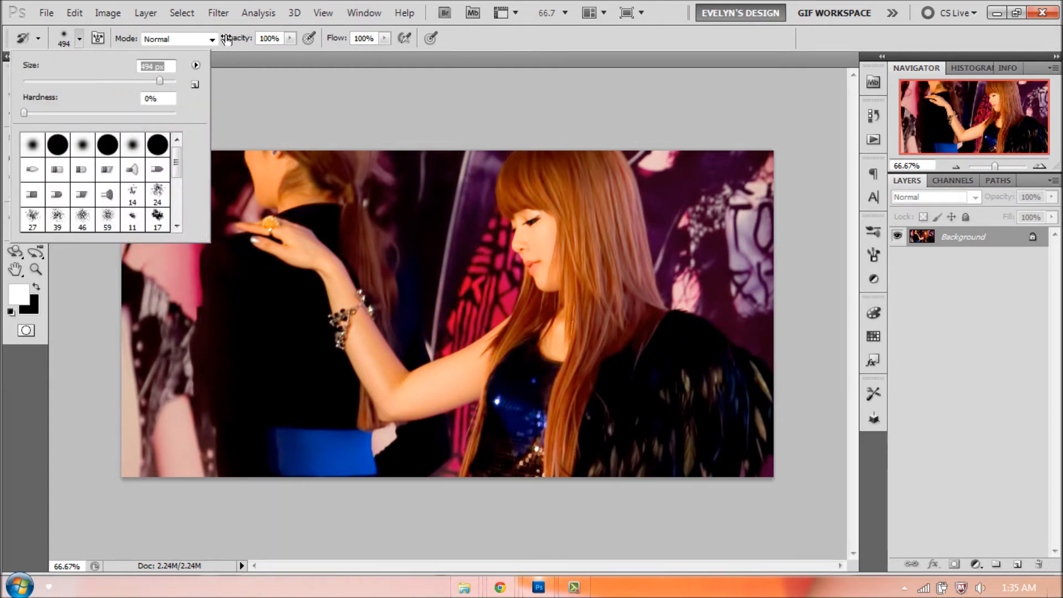
drag(246, 43, 207, 39)
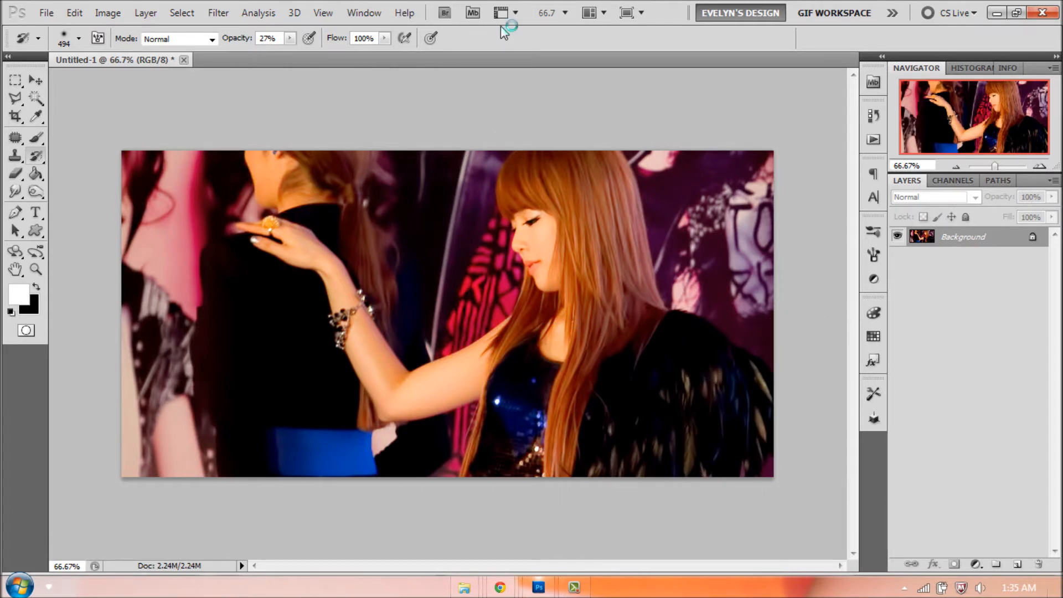
Switch to the Documents file window, open the F: drive, and enlarge the window to show more folders
mouse_move(464, 586)
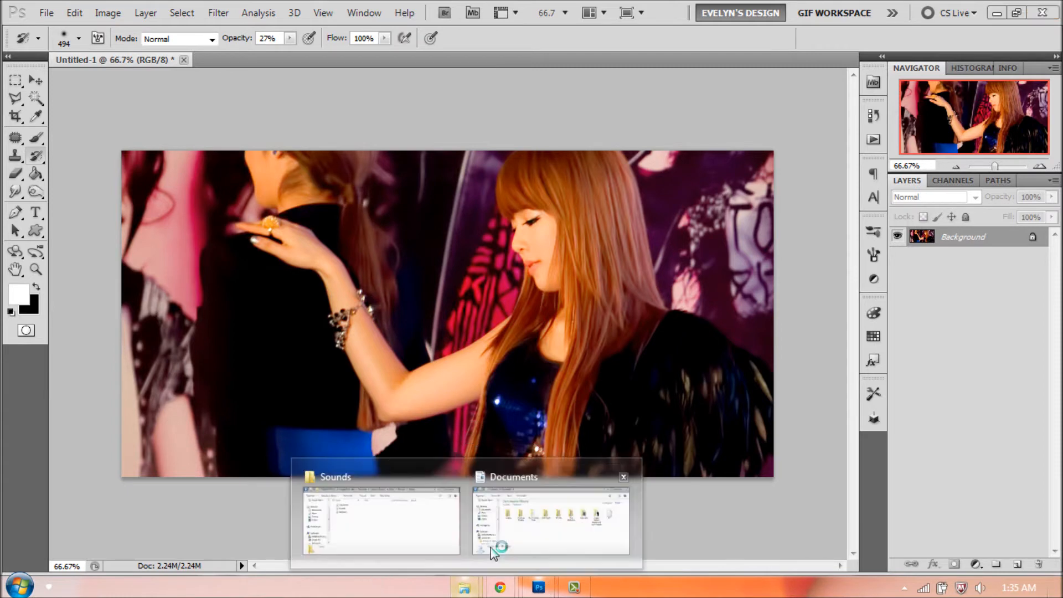
click(481, 561)
scroll(271, 335, down, 1)
scroll(271, 335, down, 2)
click(237, 366)
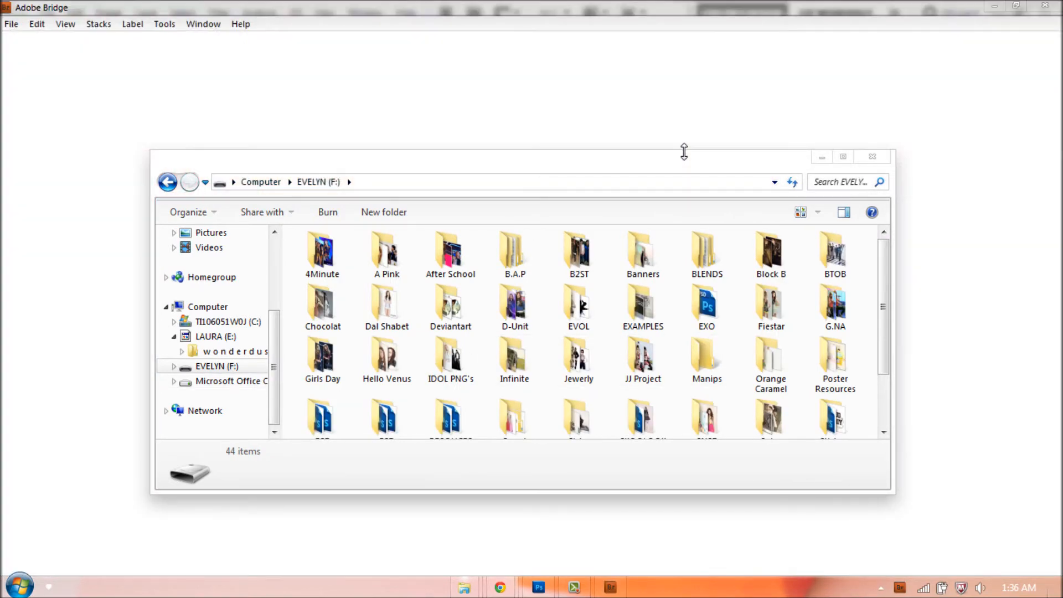
drag(684, 149, 677, 72)
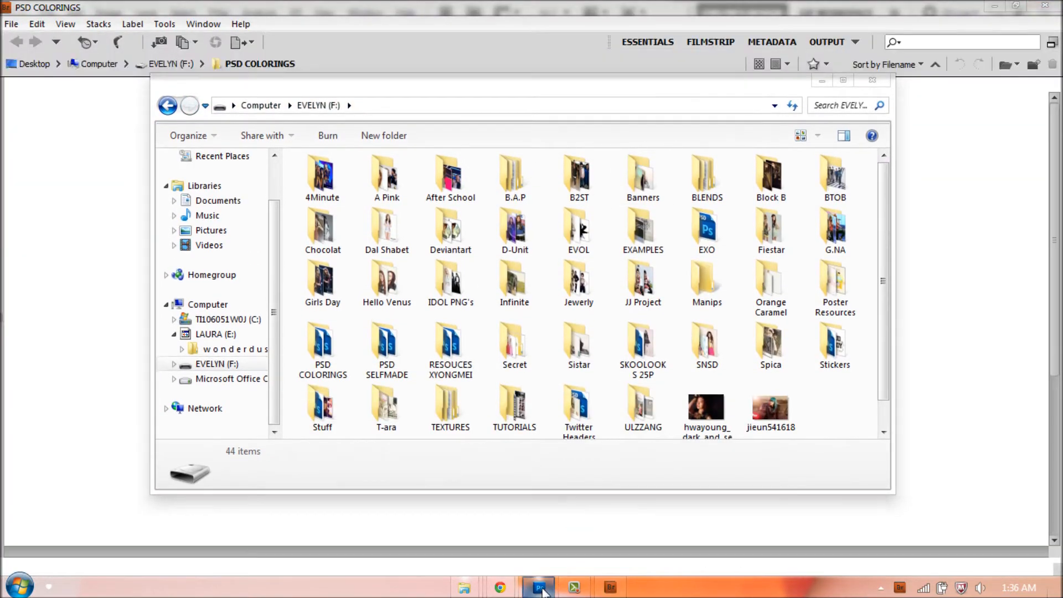
Bring Photoshop back behind the file window and open the TEXTURES folder on the F: drive
click(539, 587)
mouse_move(464, 588)
click(535, 480)
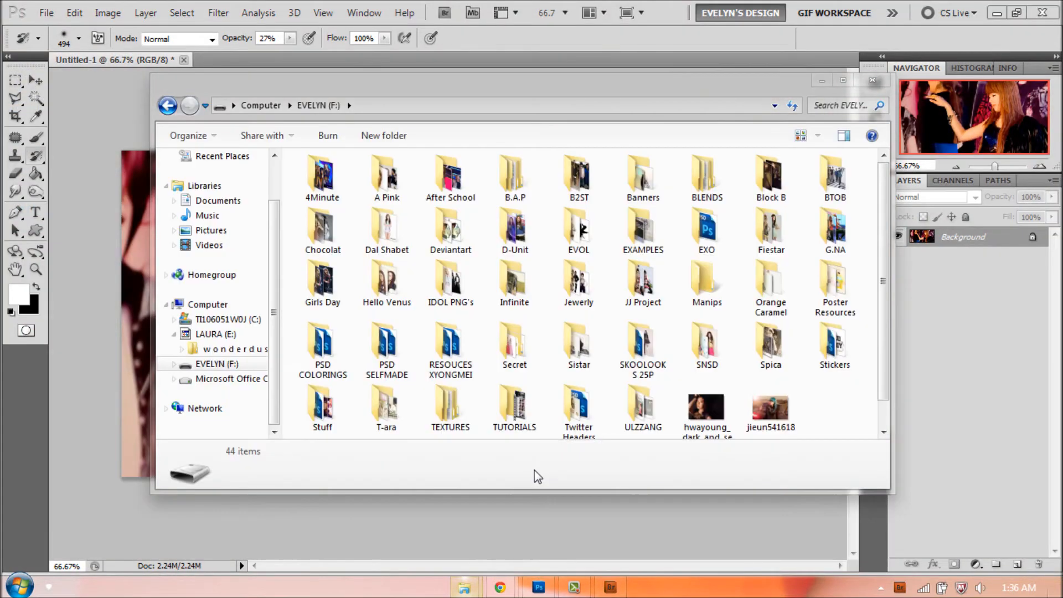
click(455, 415)
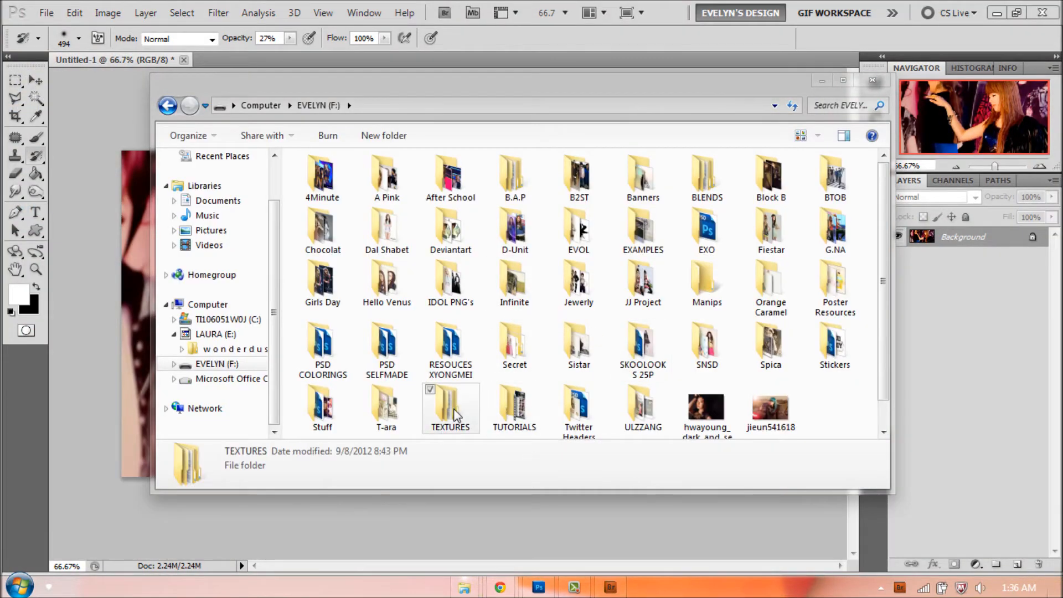
double_click(451, 388)
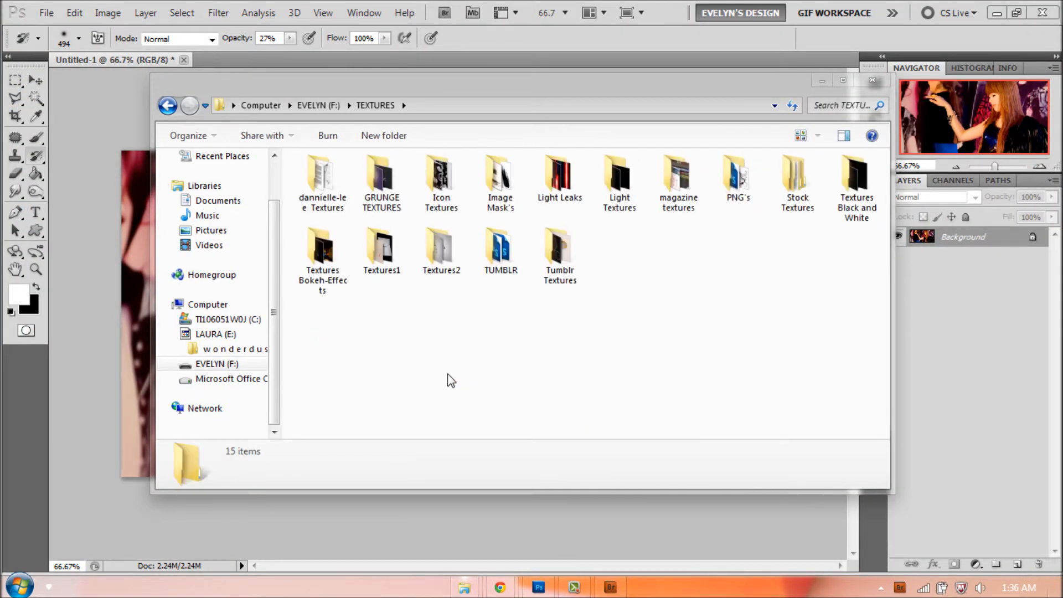
Place the _9_liters_of_art- (8) texture from the Textures Black and White folder over the header's right half, tilted slightly counterclockwise
click(858, 189)
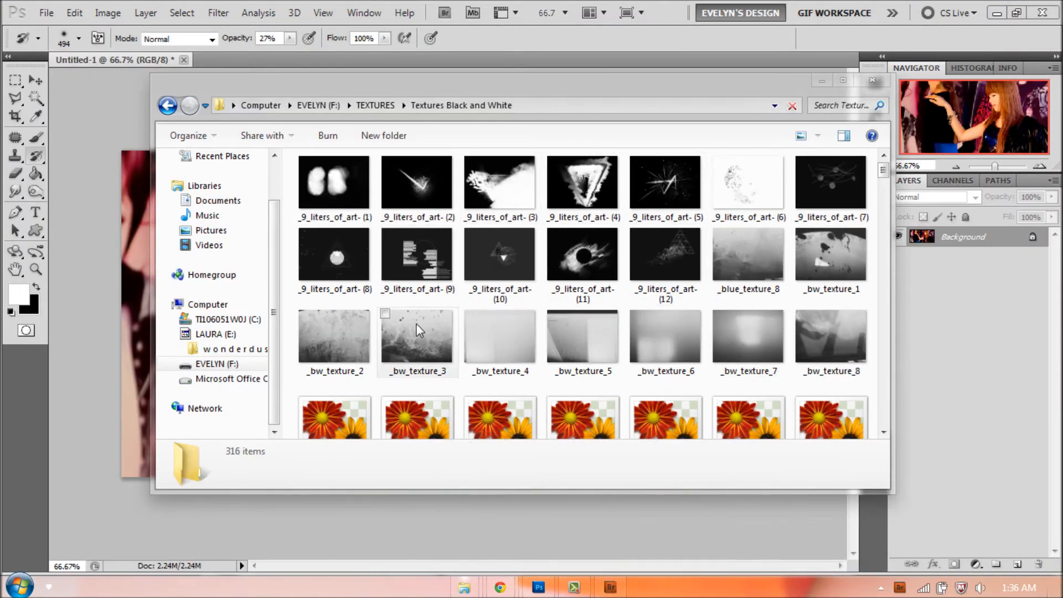
drag(639, 88, 808, 175)
drag(496, 344, 546, 112)
drag(553, 286, 777, 285)
drag(710, 149, 692, 147)
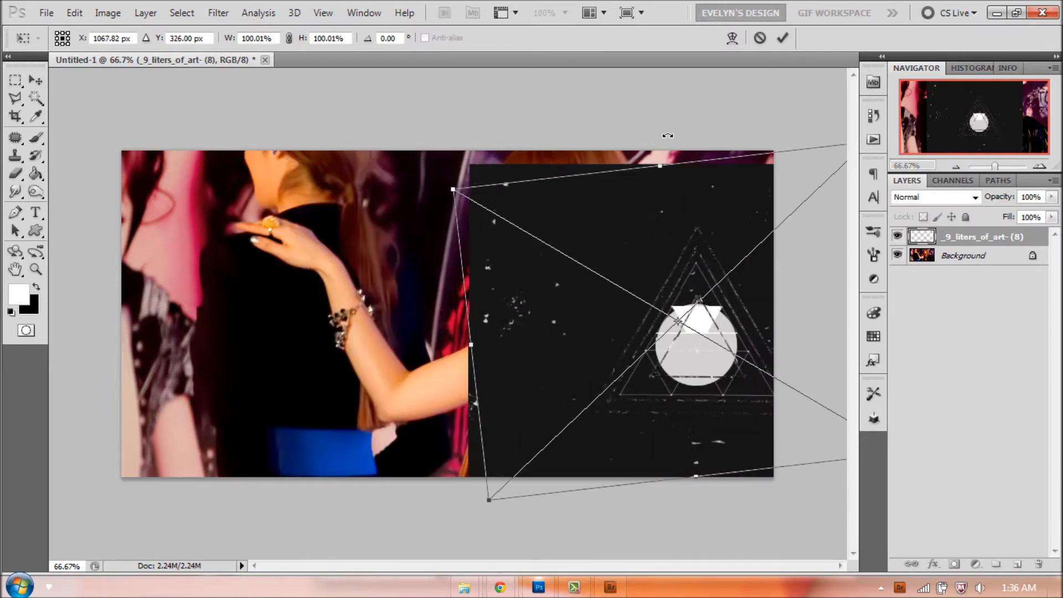
click(786, 40)
Set the texture layer's blend mode to Linear Dodge (Add) and give the layer a mask
click(936, 196)
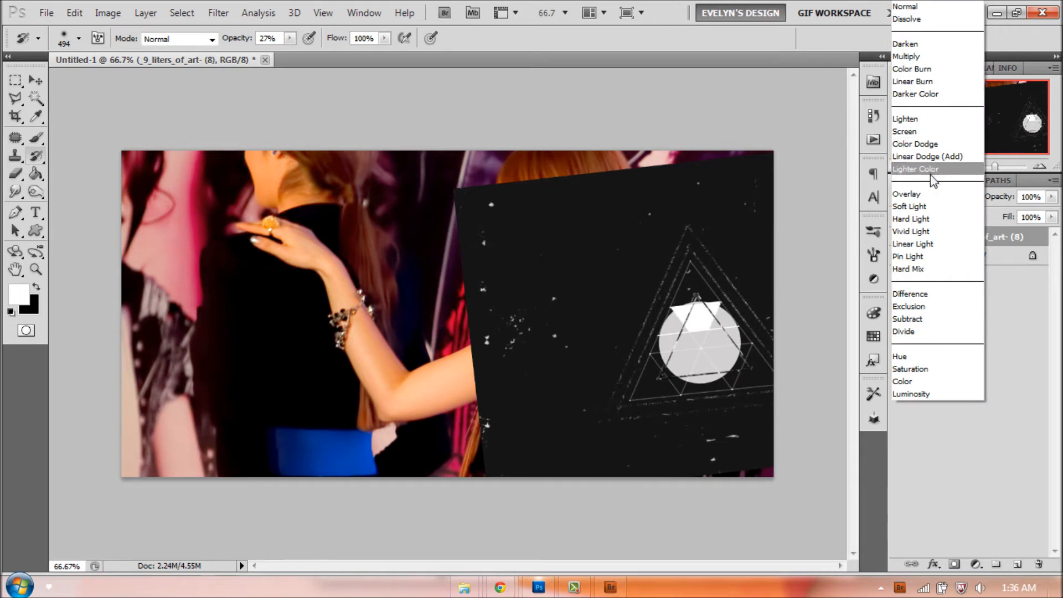
click(926, 157)
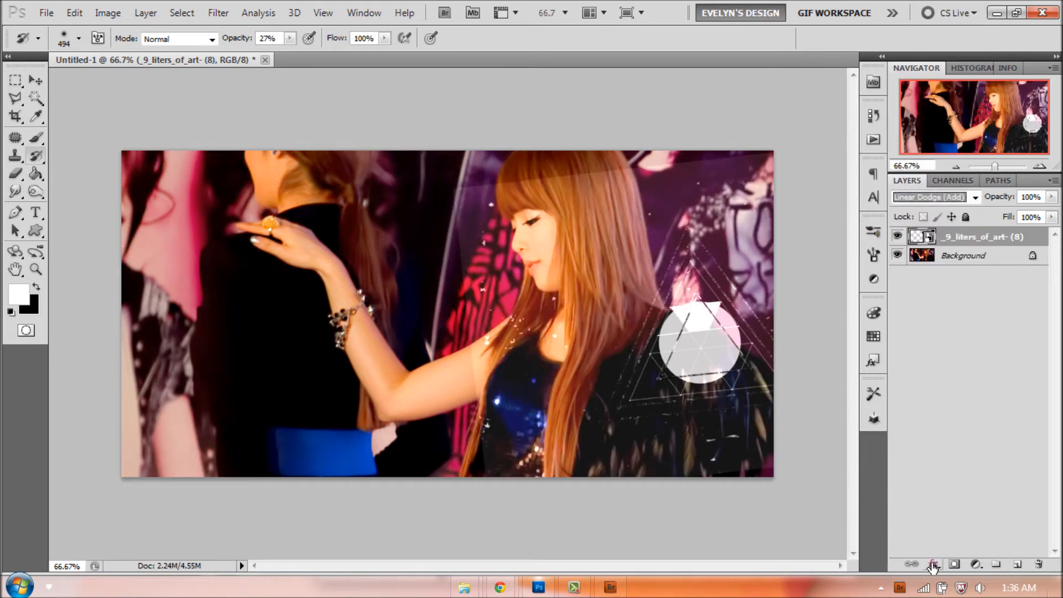
click(954, 565)
Switch the texture to Normal blending, sample its near-black background as the foreground color, and restore Linear Dodge (Add)
click(911, 195)
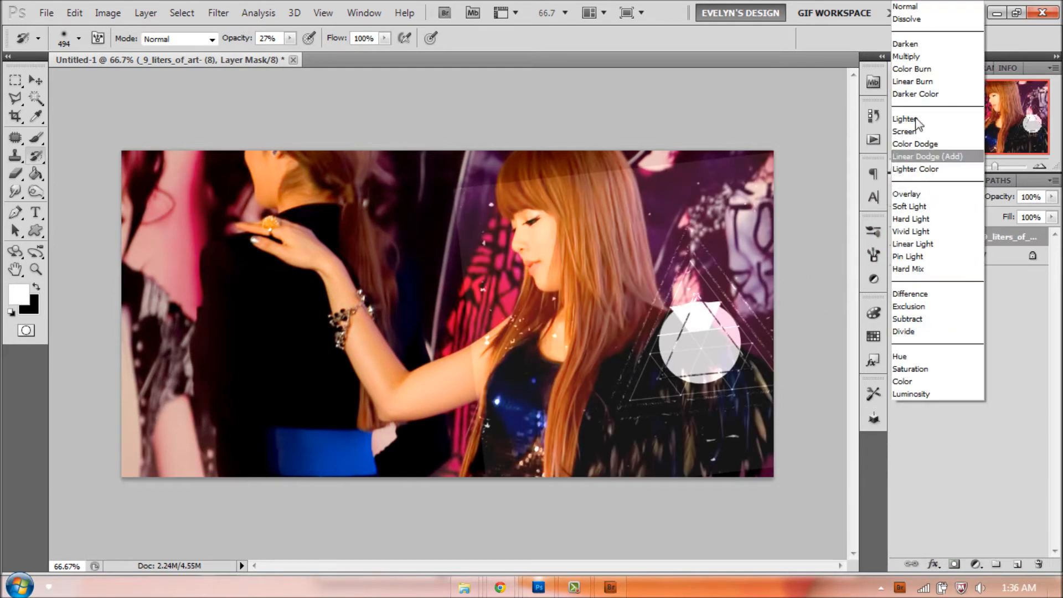
click(909, 9)
key(alt)
click(923, 237)
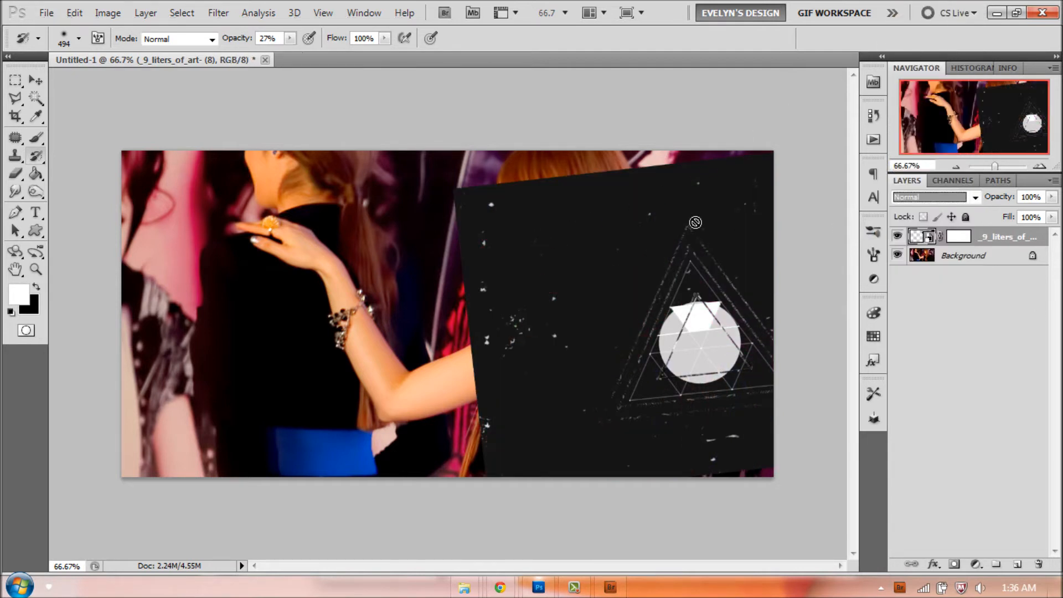
key(i)
click(582, 230)
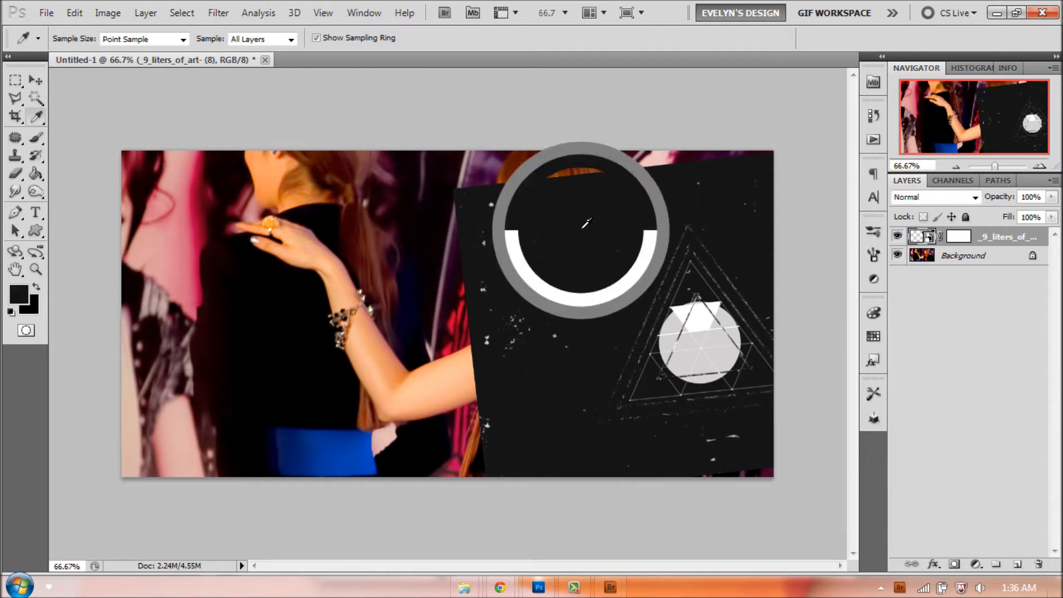
click(945, 197)
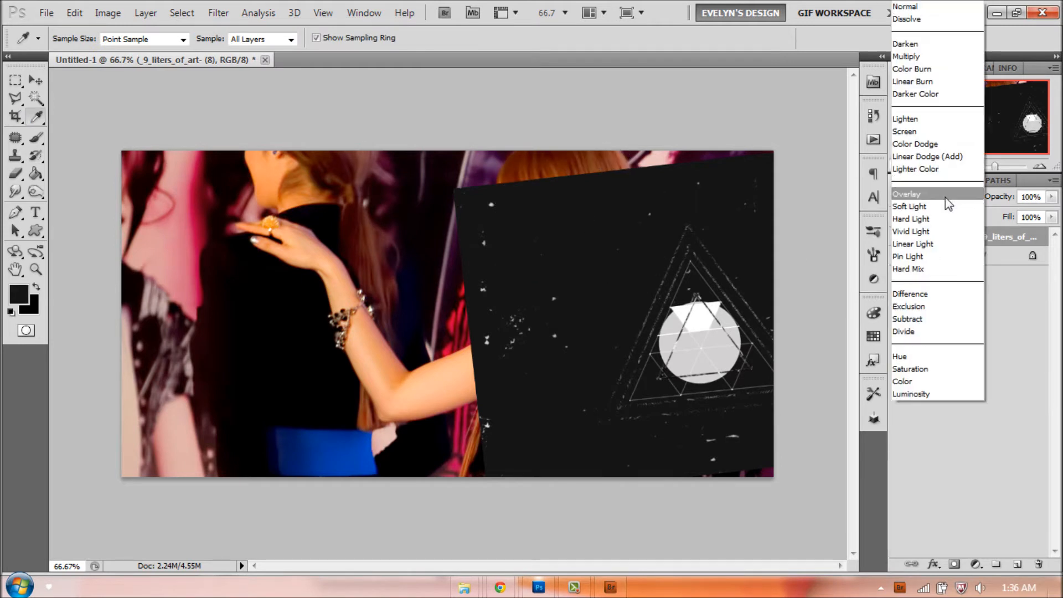
click(949, 162)
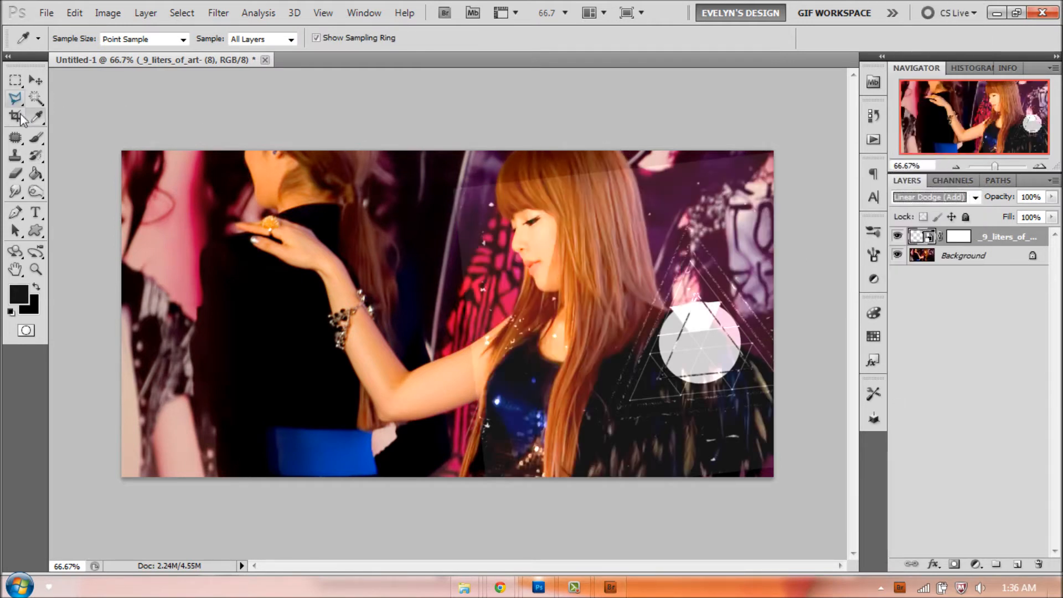
Choose the Brush tool and rasterize the placed texture layer
key(b)
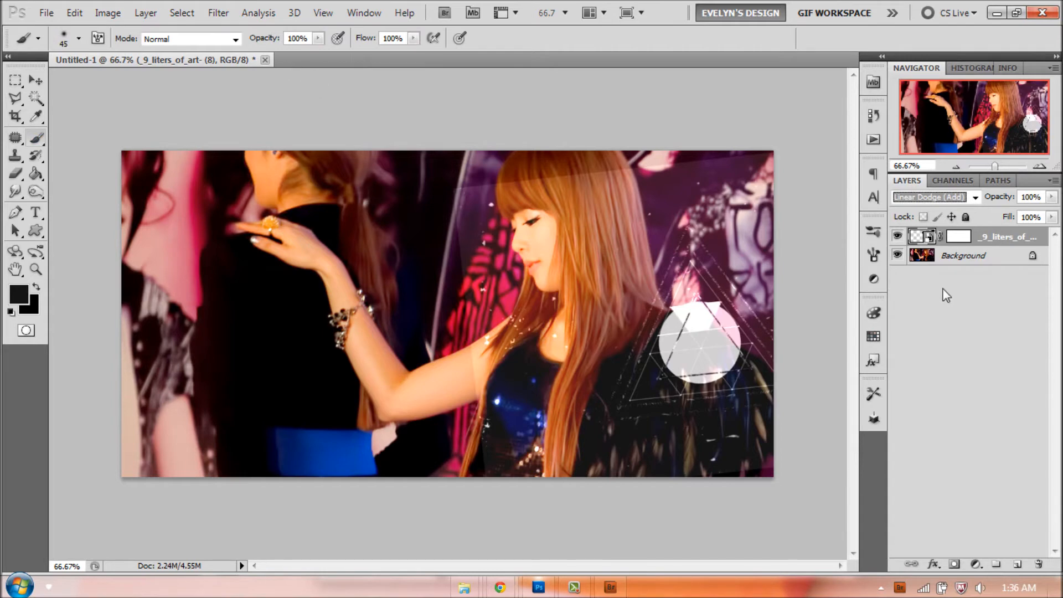
right_click(1019, 253)
right_click(1011, 237)
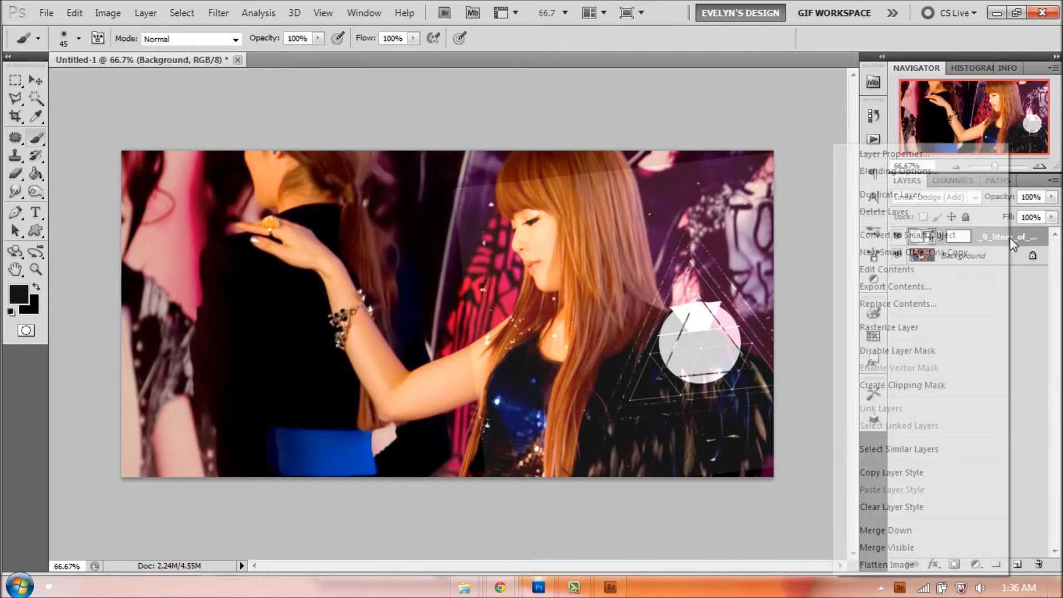
click(907, 328)
Paint the sampled near-black across the texture layer with a soft 319 px brush, covering its edges, specks and circle
right_click(716, 151)
right_click(613, 194)
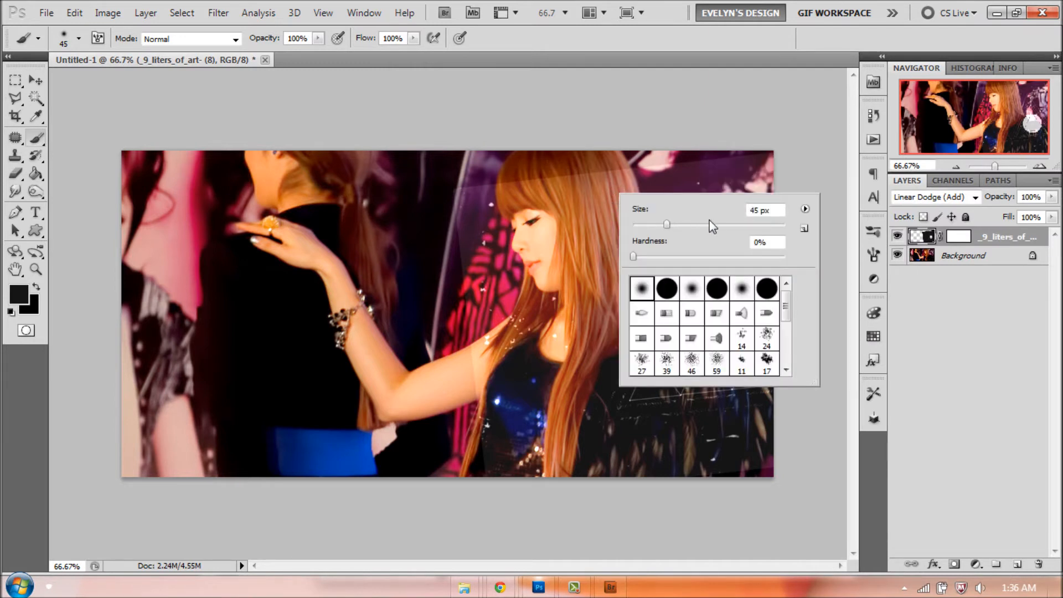
drag(745, 228, 751, 228)
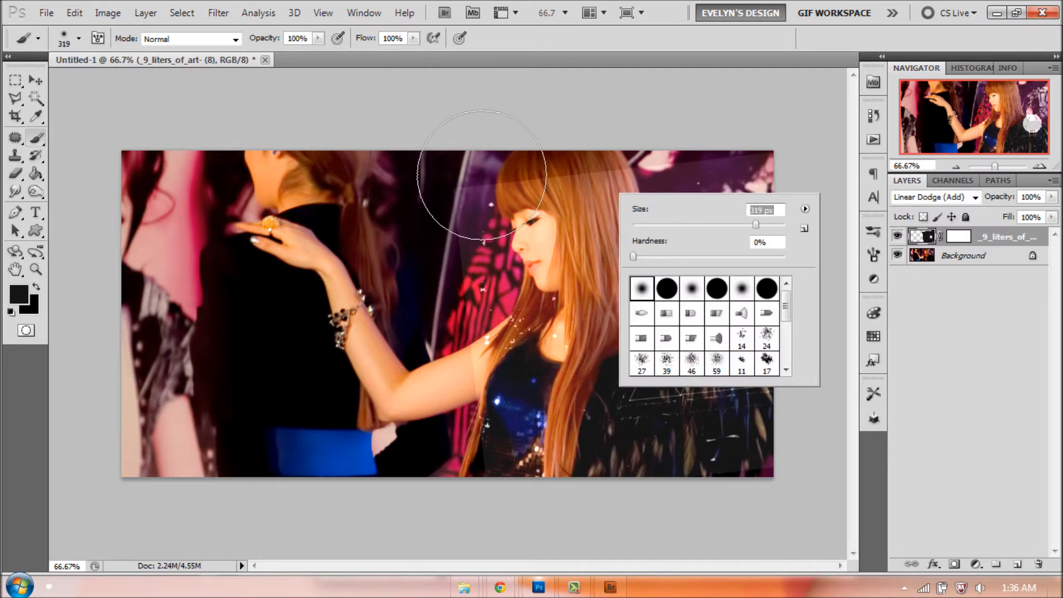
click(493, 166)
mouse_move(403, 192)
mouse_down()
mouse_move(463, 510)
mouse_move(397, 118)
mouse_move(351, 178)
mouse_move(273, 101)
mouse_move(233, 416)
mouse_move(183, 221)
mouse_move(144, 188)
mouse_up()
mouse_move(181, 455)
mouse_down()
mouse_move(190, 463)
mouse_move(124, 404)
mouse_up()
mouse_move(630, 394)
mouse_down()
mouse_move(795, 460)
mouse_move(612, 377)
mouse_move(573, 352)
mouse_move(751, 433)
mouse_move(551, 315)
mouse_move(766, 441)
mouse_up()
mouse_move(712, 417)
mouse_down()
mouse_move(732, 437)
mouse_move(640, 366)
mouse_move(713, 416)
mouse_up()
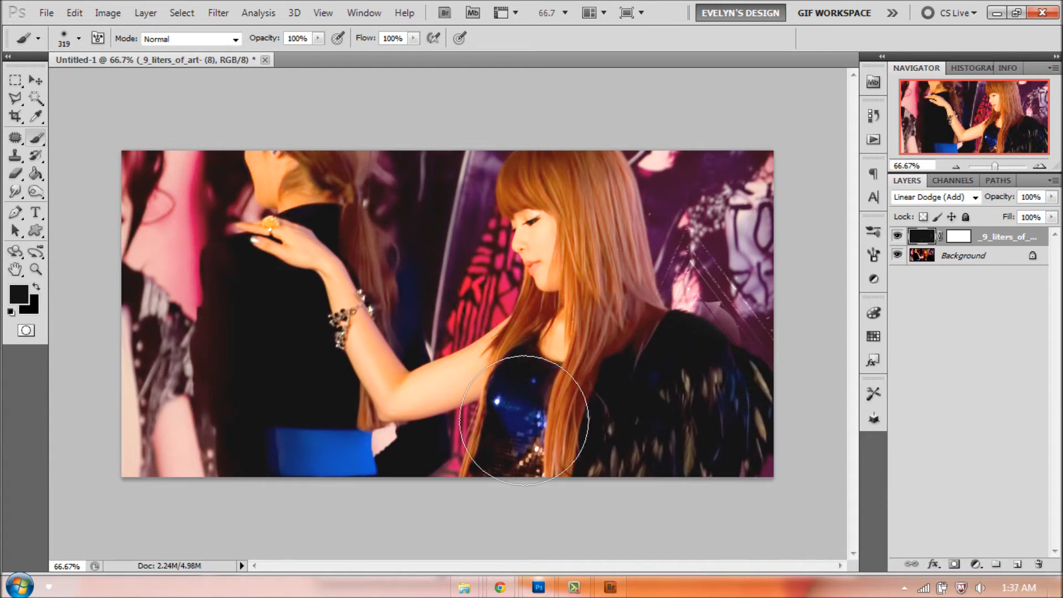
Switch to Adobe Bridge and open PSD01.psd from the PSD COLORINGS folder in Photoshop
click(611, 587)
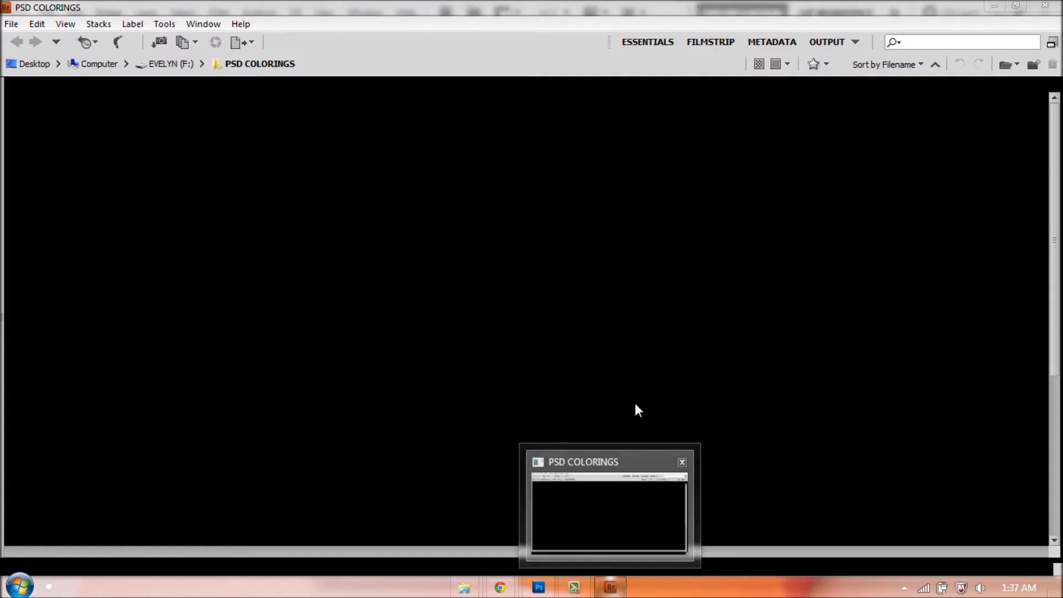
scroll(524, 380, down, 1)
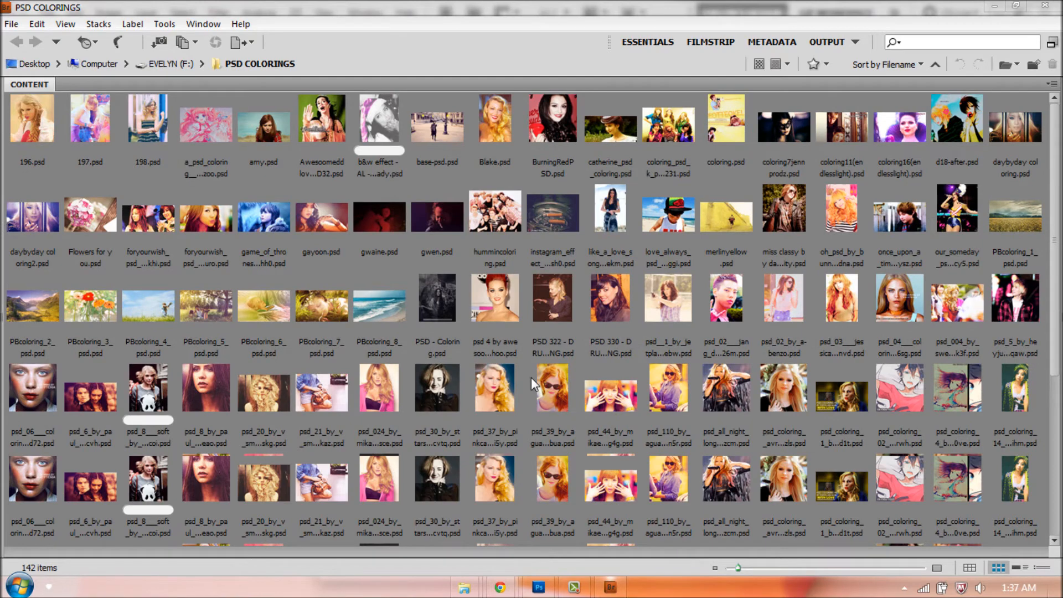
scroll(530, 377, down, 1)
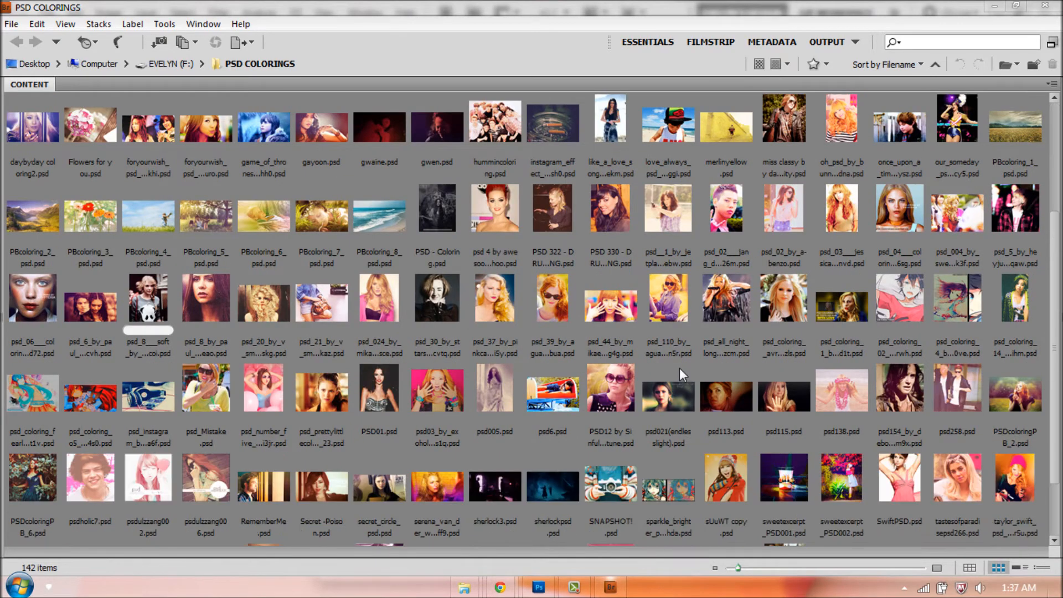
scroll(680, 368, down, 1)
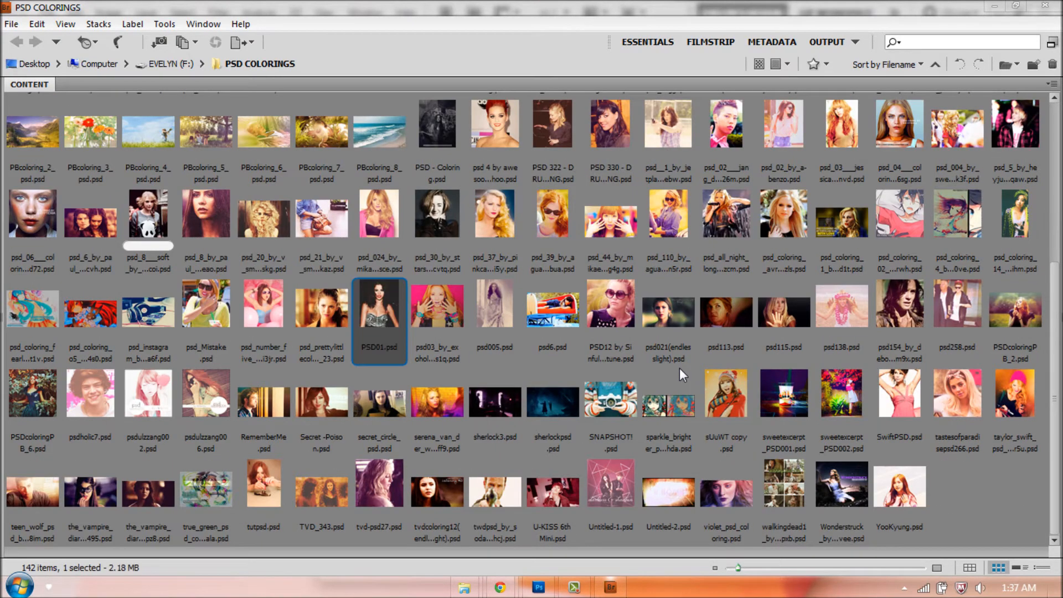
drag(362, 289, 520, 69)
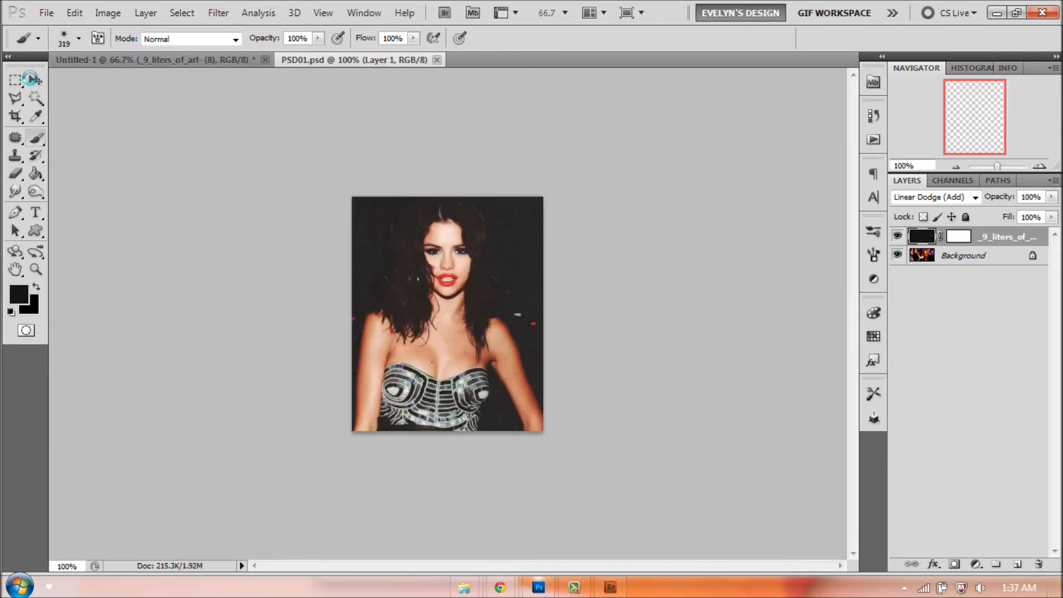
Copy the dearpsds01 coloring group from PSD01.psd onto the Untitled-1 header with the Move tool
click(35, 81)
click(955, 245)
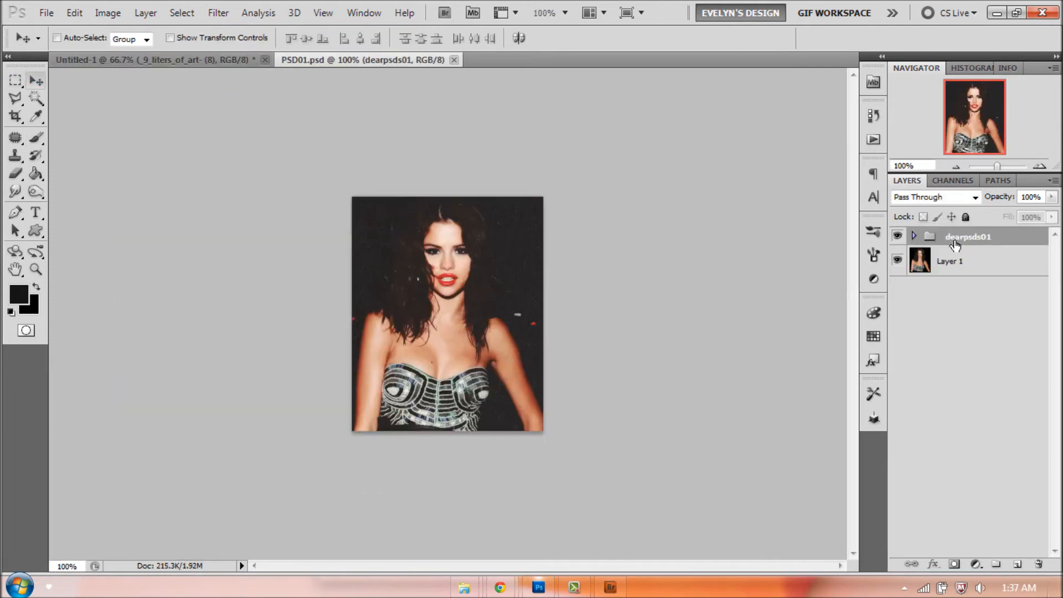
drag(220, 65, 378, 216)
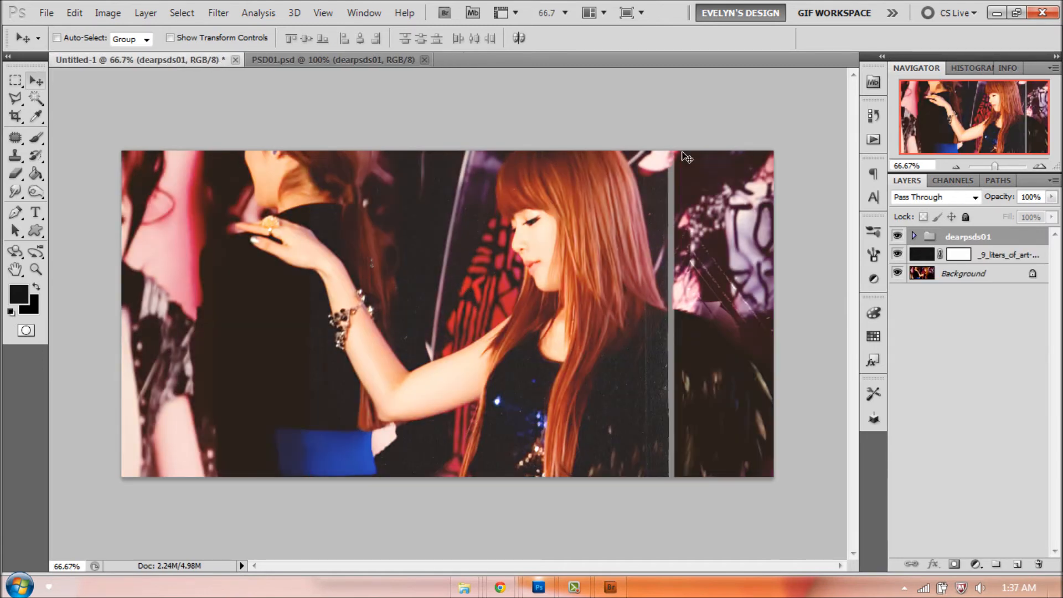
Rotate the dearpsds01 group to 90° with Free Transform and move it up to the canvas's lower edge
key(ctrl+t)
drag(637, 88, 700, 468)
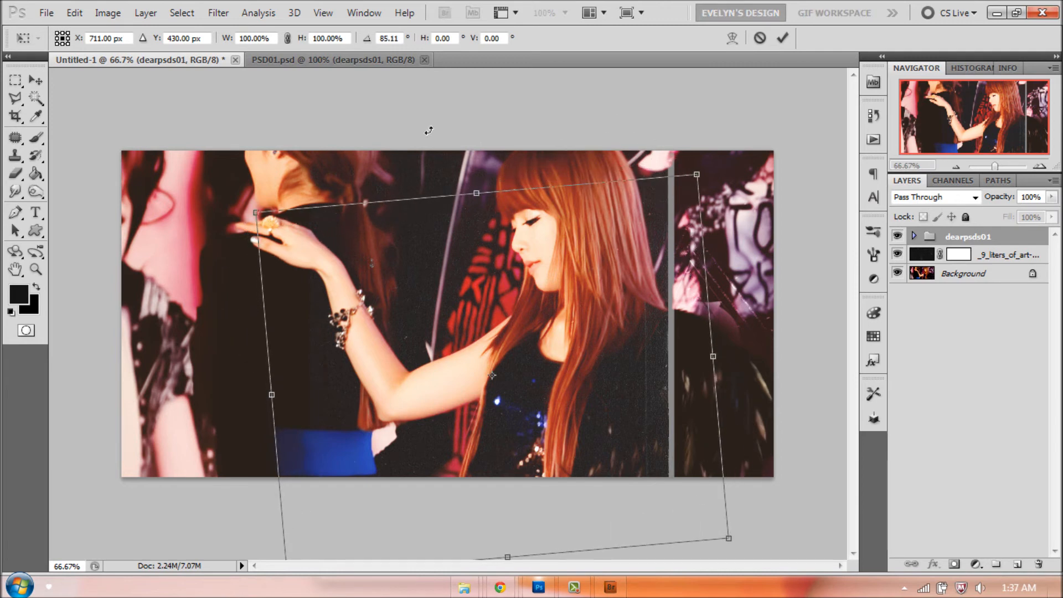
double_click(389, 38)
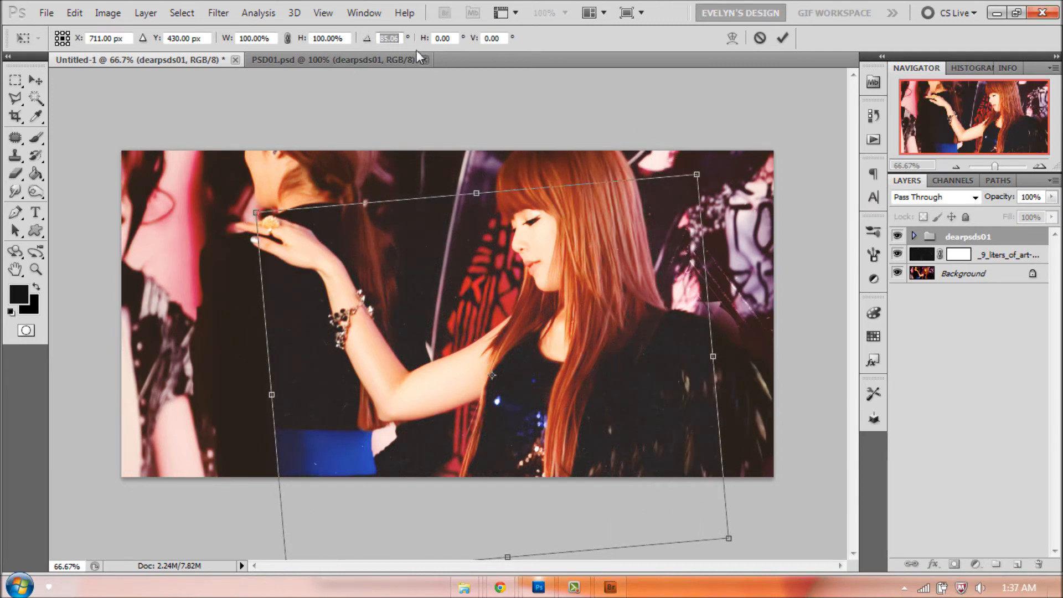
text(90)
drag(406, 301, 394, 219)
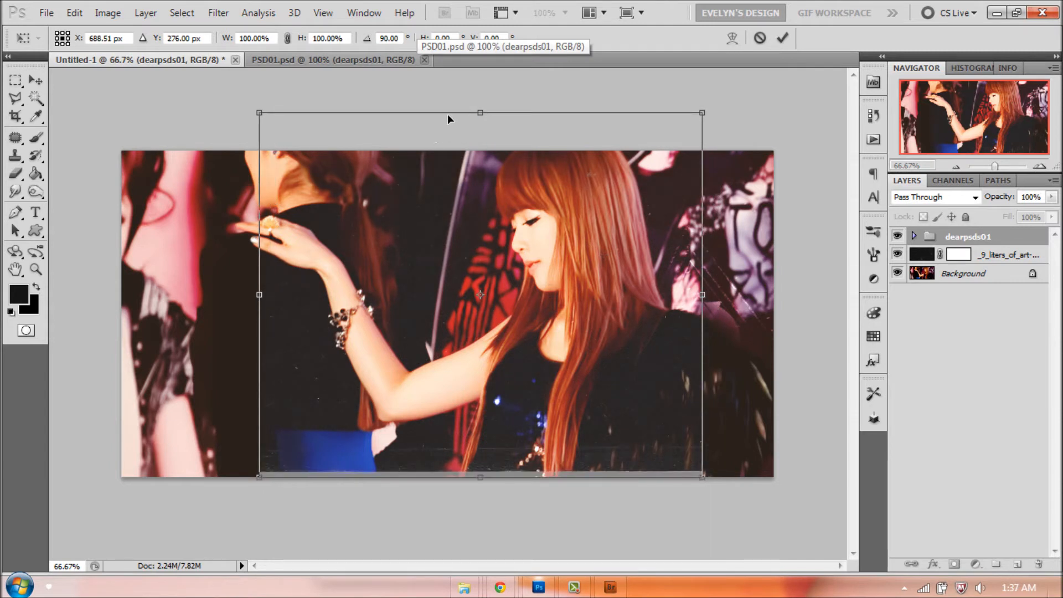
Stretch the dearpsds01 group to 89.43% width and 147.29% height so it covers the canvas, and flatten the image
drag(472, 113, 473, 151)
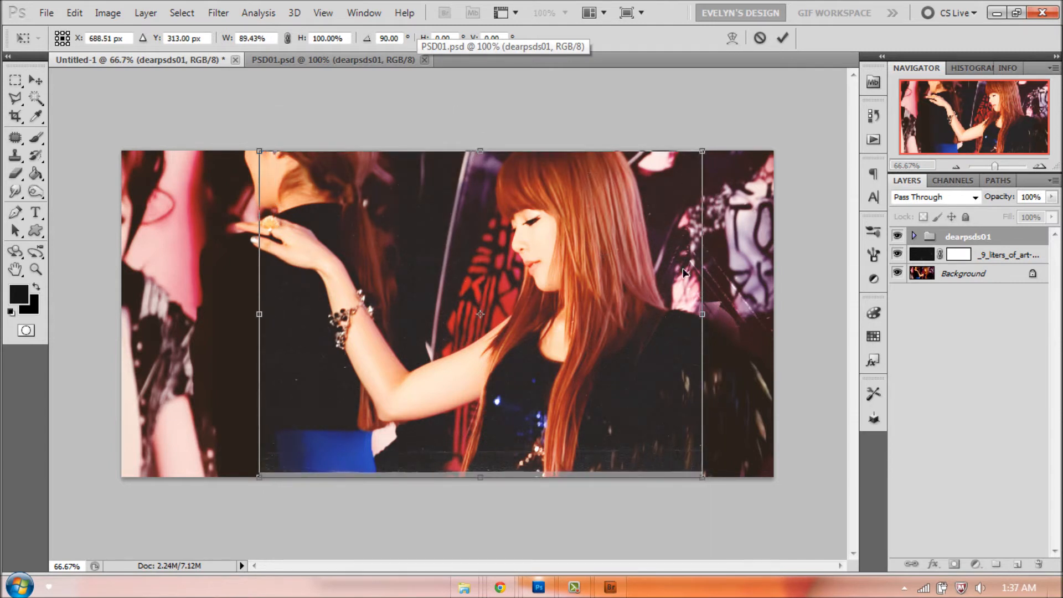
drag(703, 316, 774, 315)
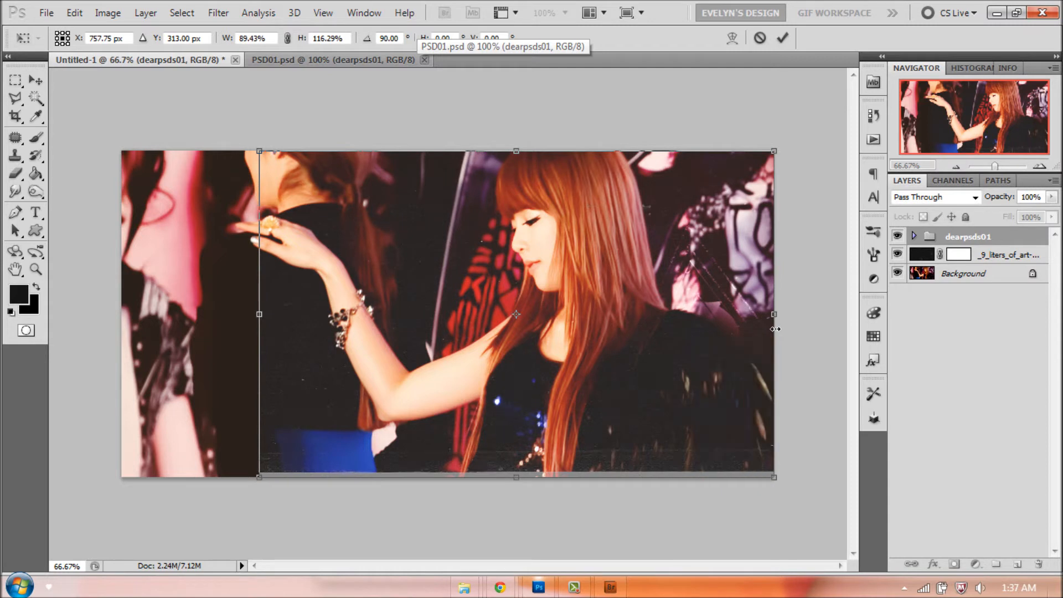
drag(257, 314, 120, 314)
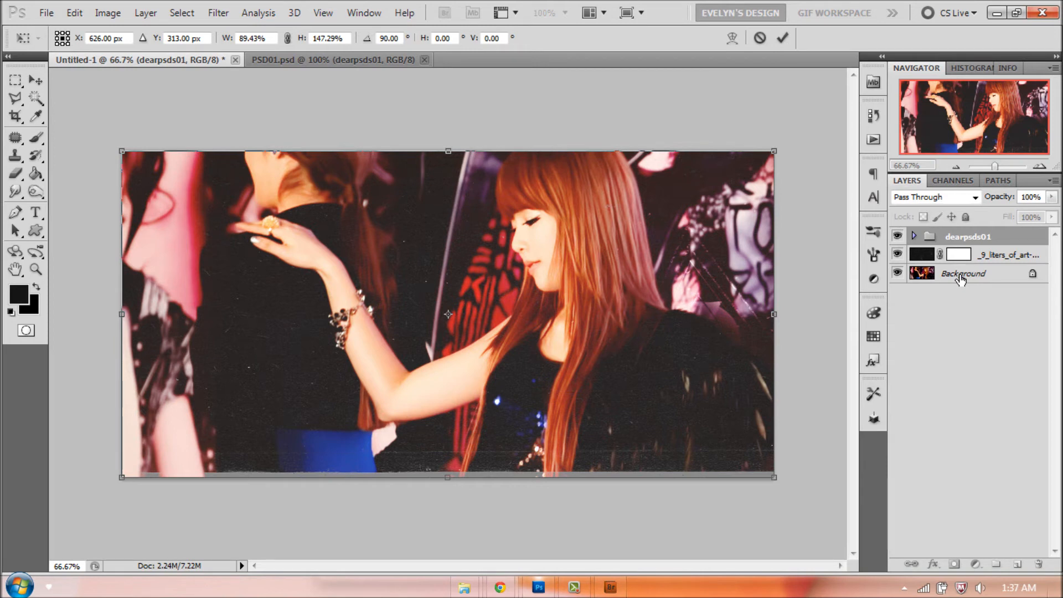
click(782, 38)
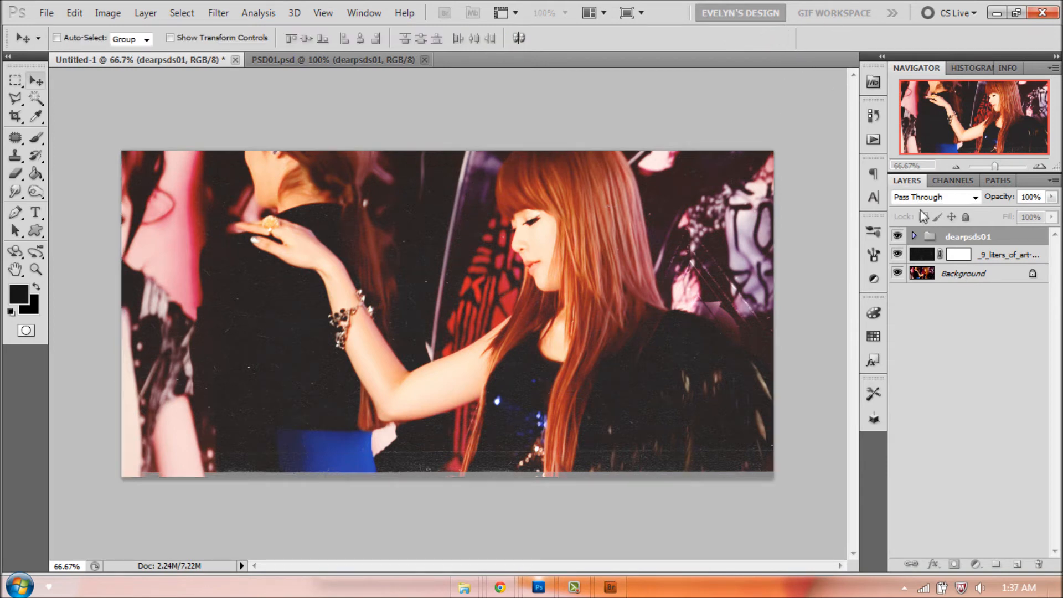
right_click(973, 285)
click(935, 411)
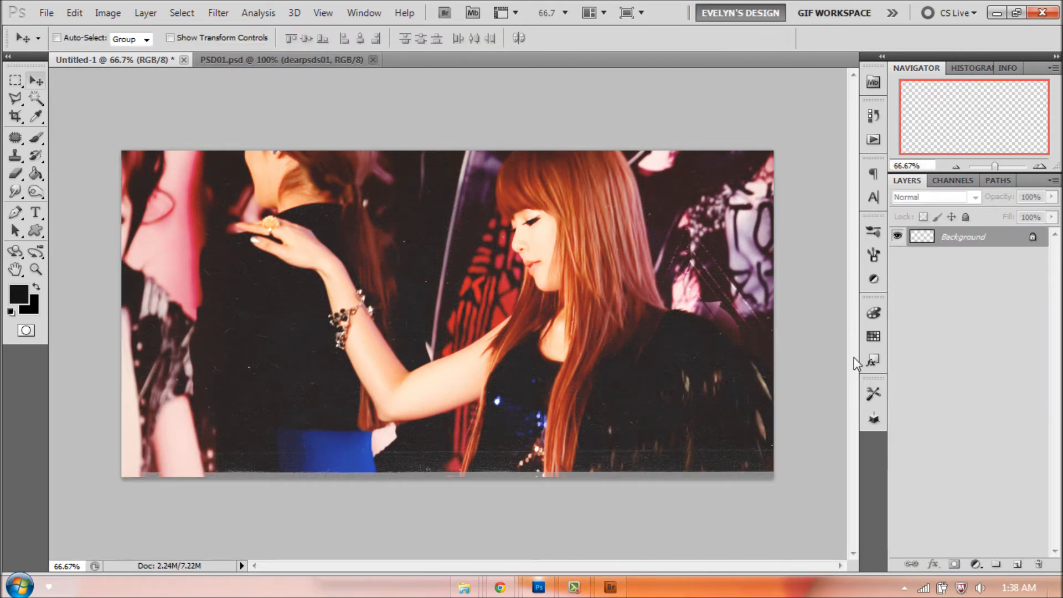
Set up a Save for Web export of the header with the PNG-24 preset, Interlaced on and Transparency off
click(46, 12)
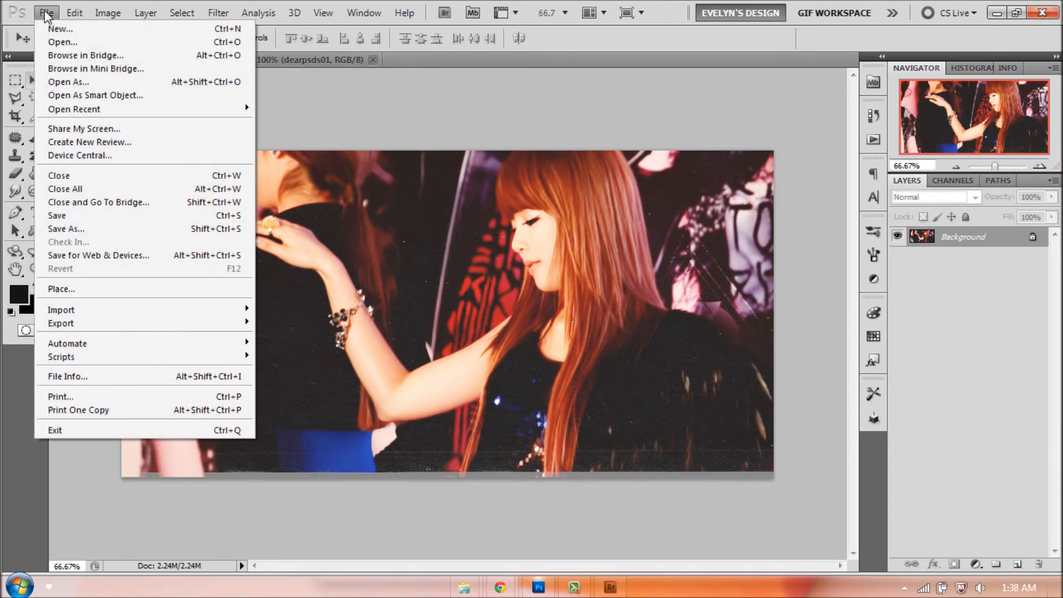
click(111, 254)
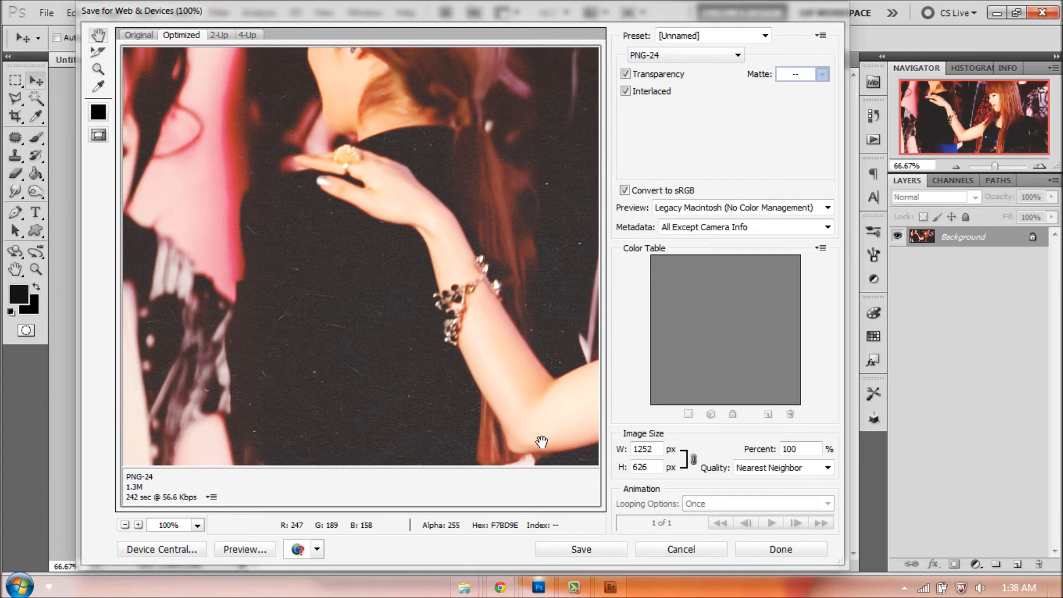
click(699, 40)
click(693, 174)
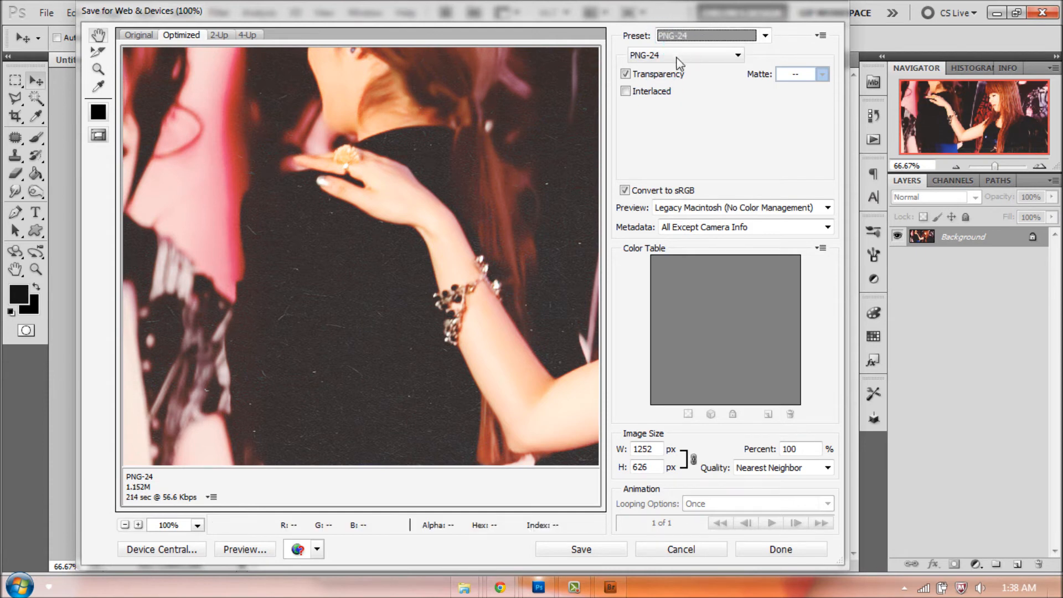
click(624, 89)
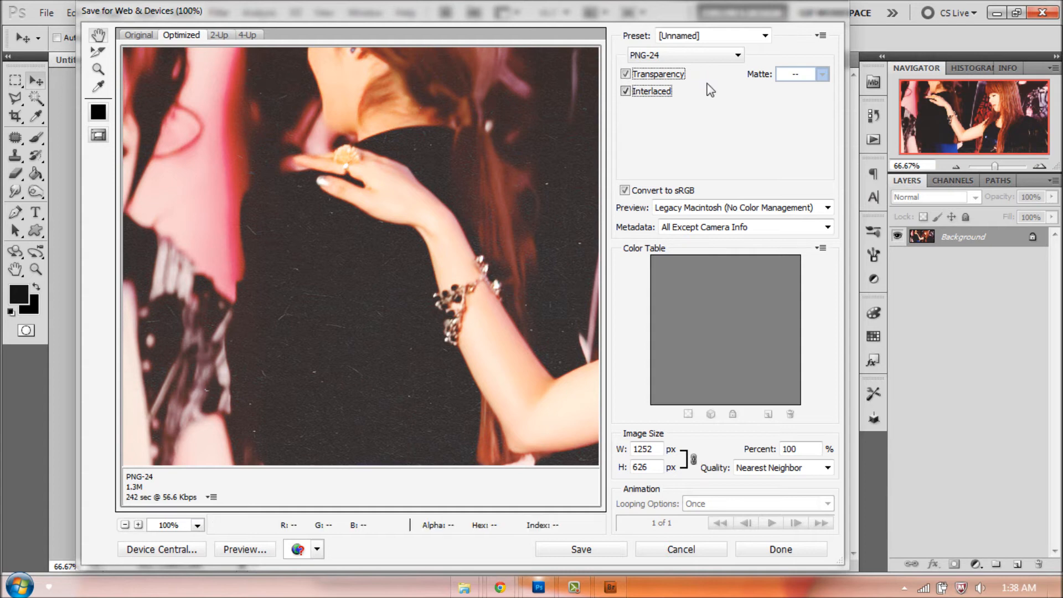
click(627, 75)
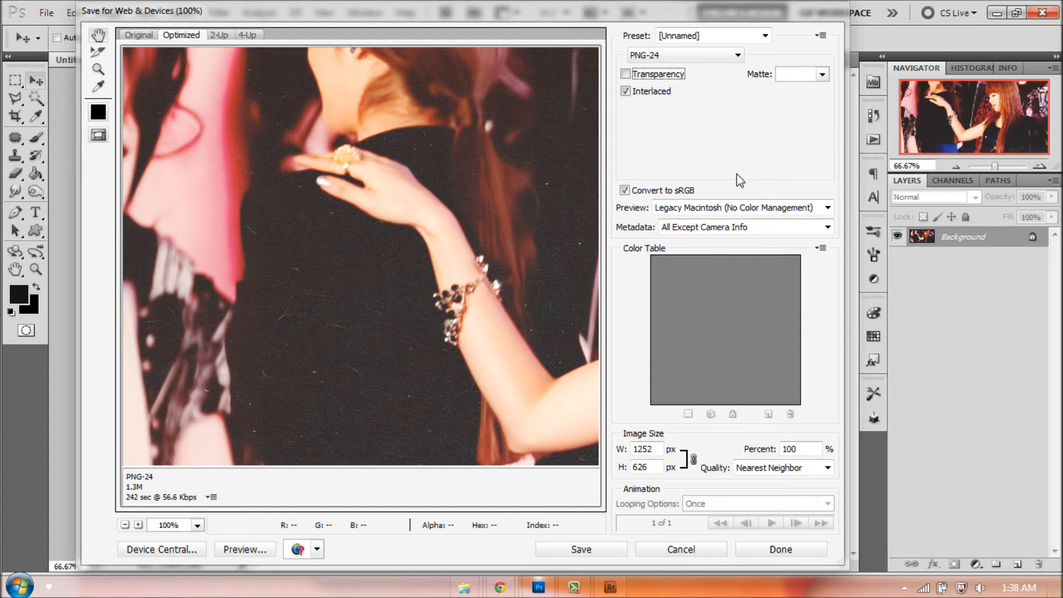
Save the export as HyunA-Twitter-Header.png in the 4miute folder, replacing the existing file
click(579, 550)
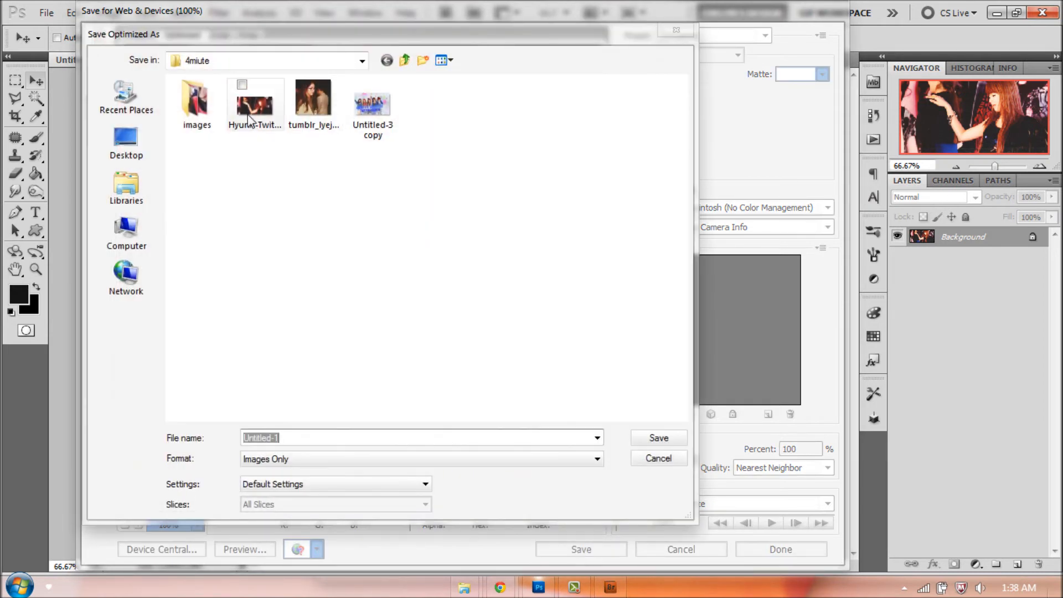
click(249, 119)
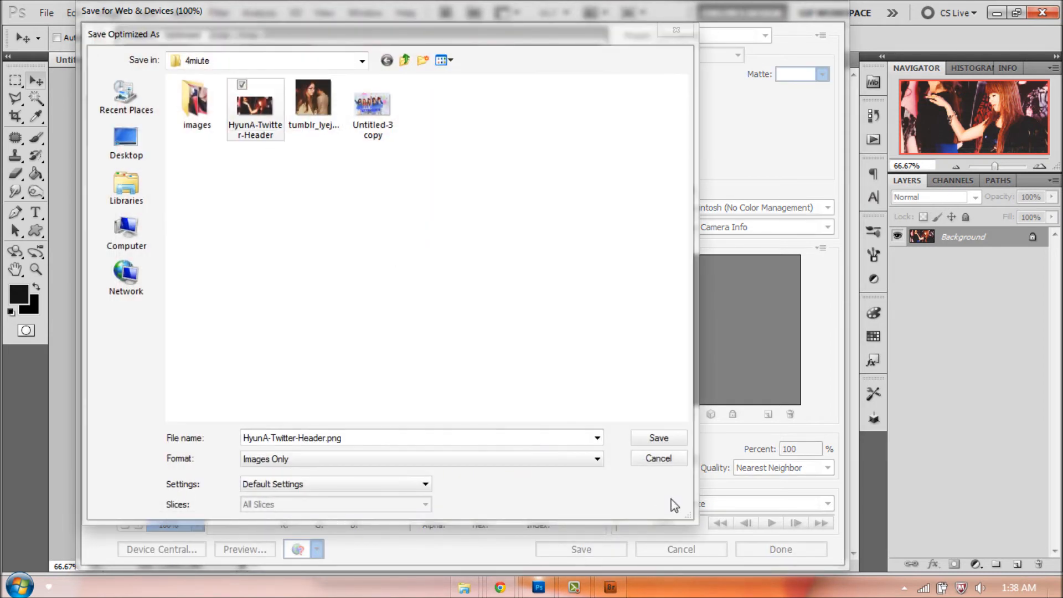
click(664, 439)
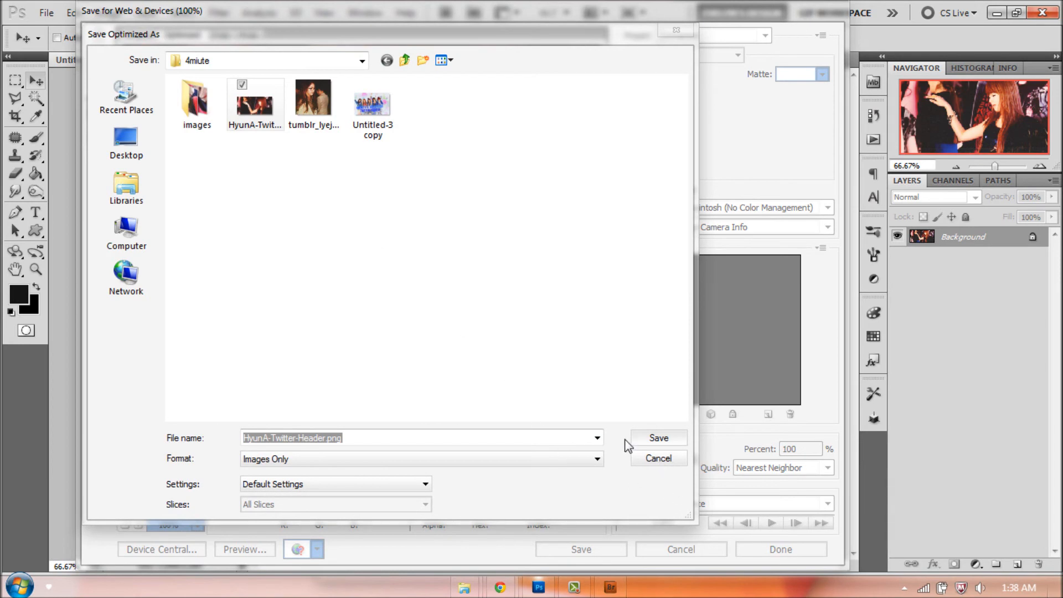
key(Return)
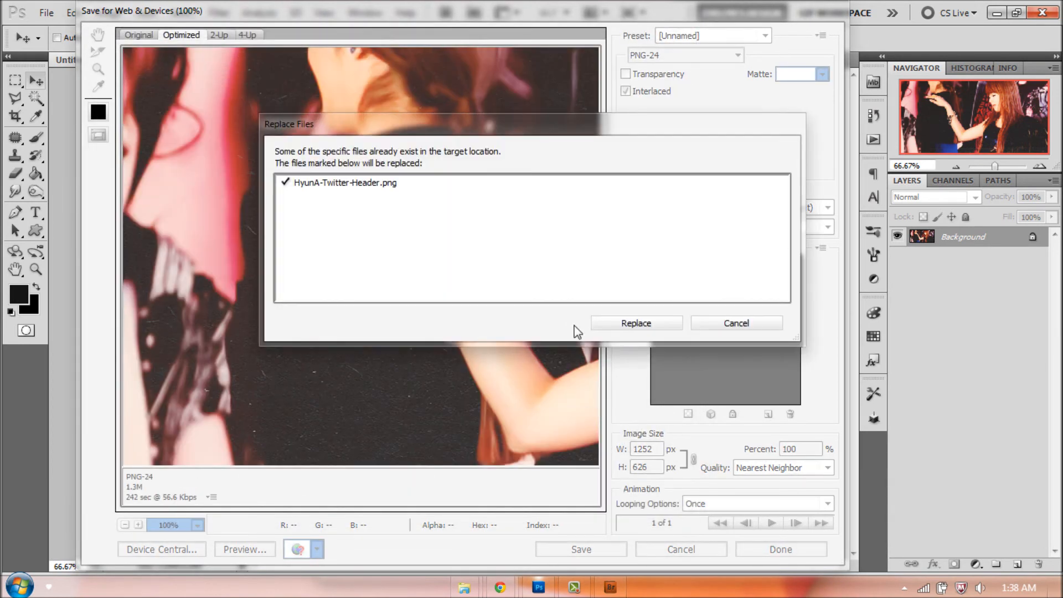
click(611, 325)
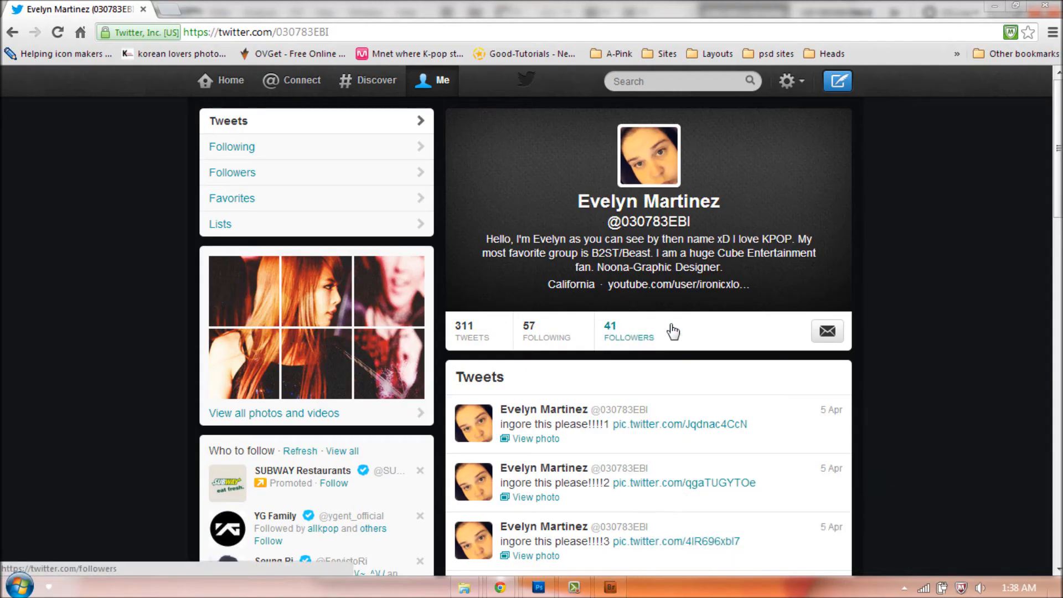
Switch to Twitter in Chrome and, in the profile settings, choose HyunA-Twitter-Header from Banners/4miute on the F: drive as the new header
click(829, 143)
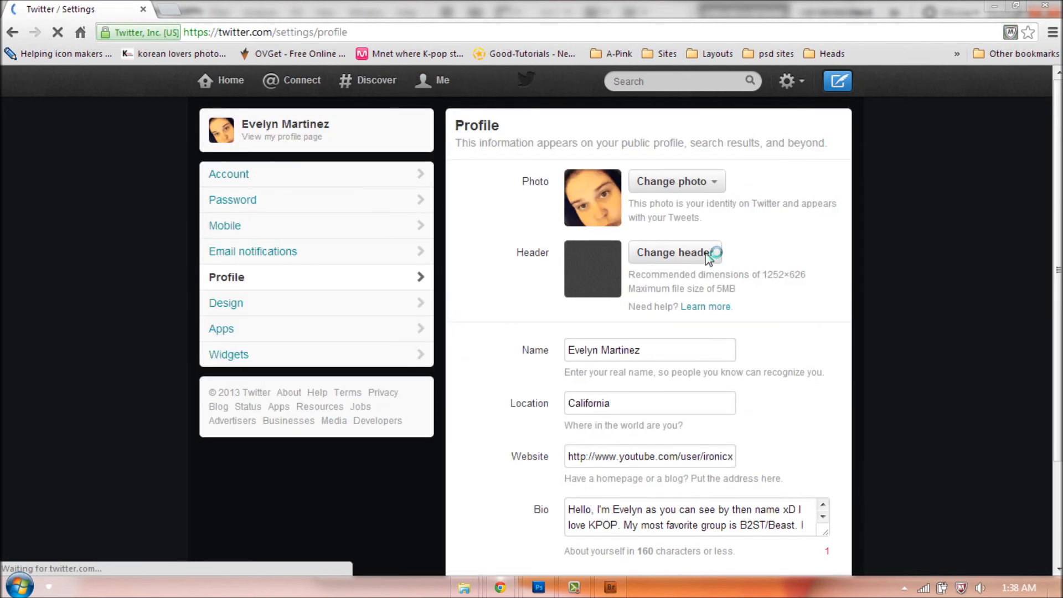
click(705, 256)
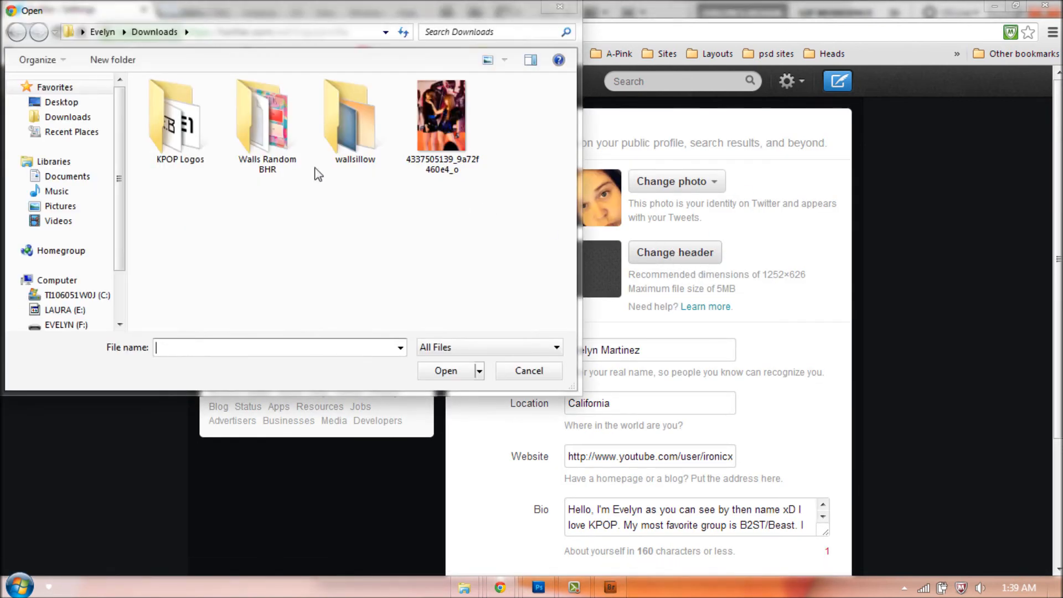
scroll(116, 271, down, 3)
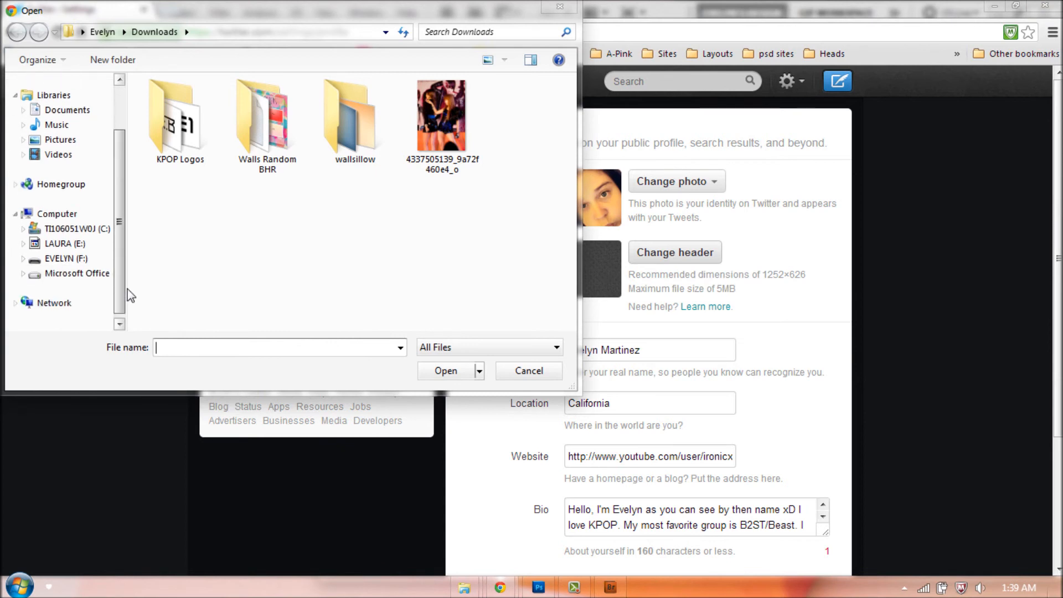
click(70, 260)
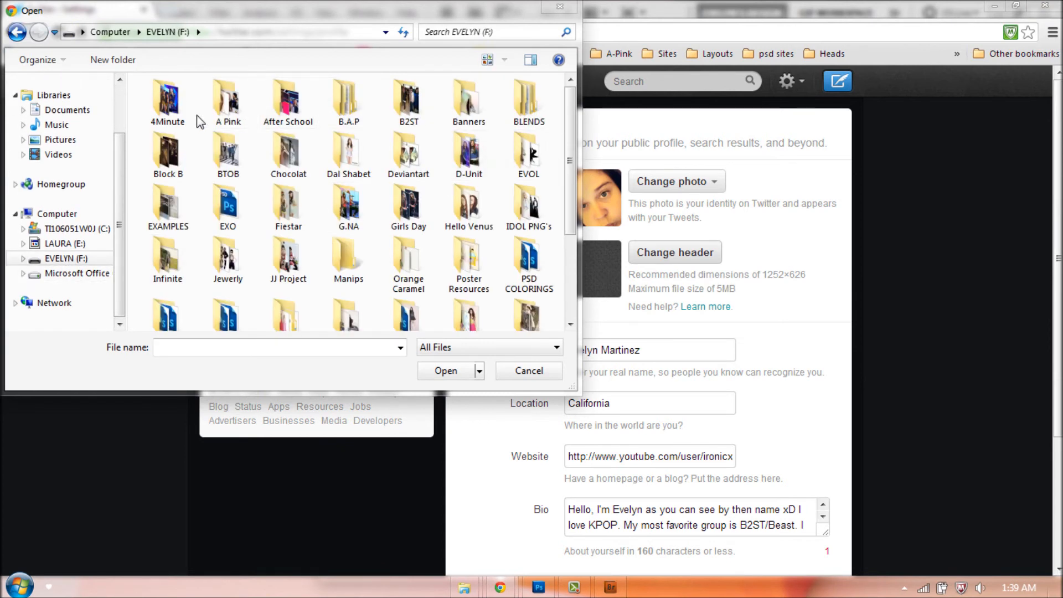
double_click(487, 105)
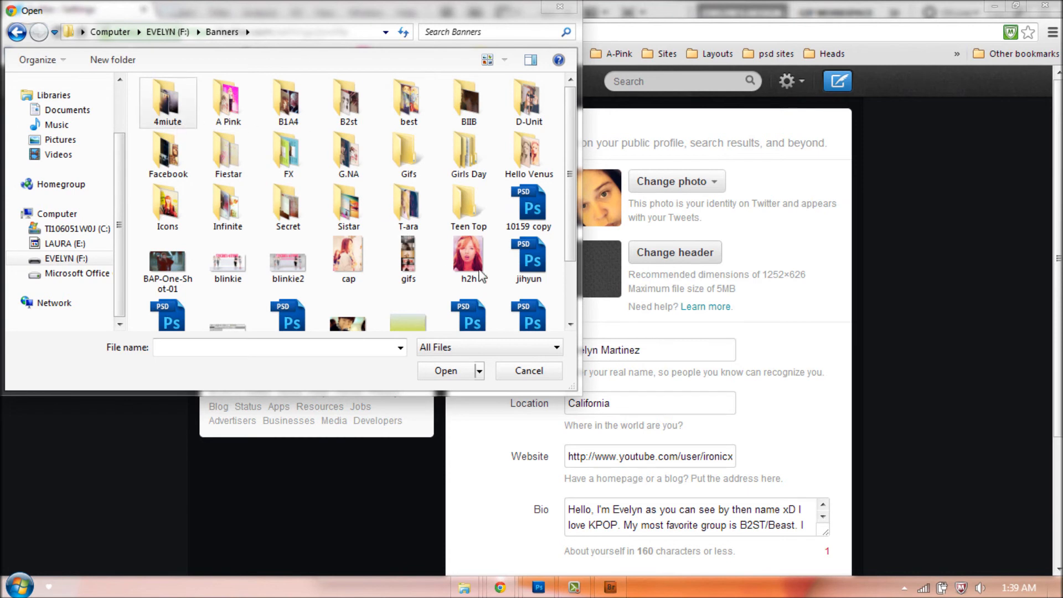
double_click(168, 95)
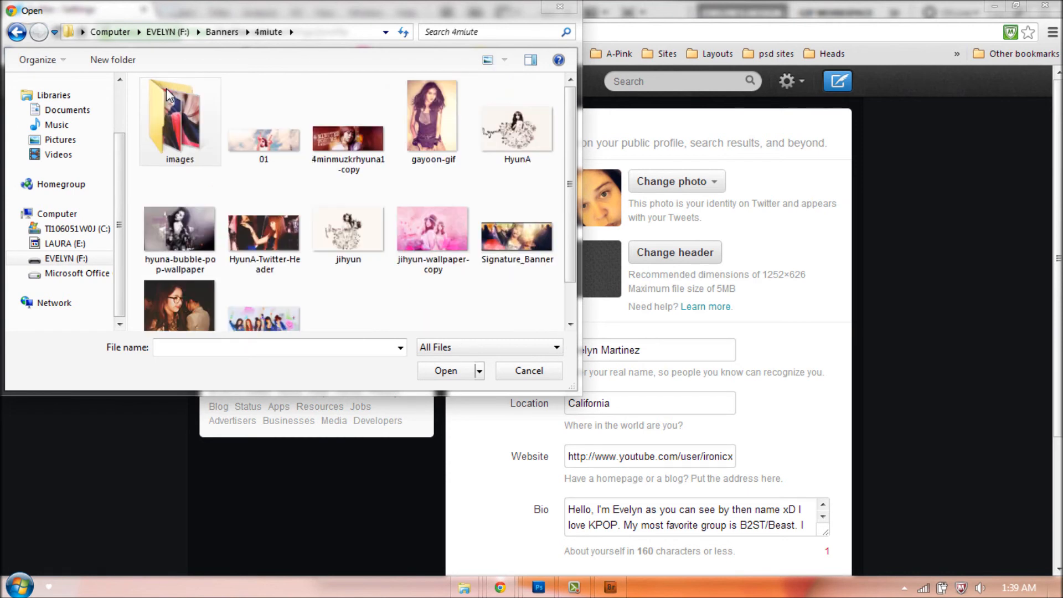
click(278, 227)
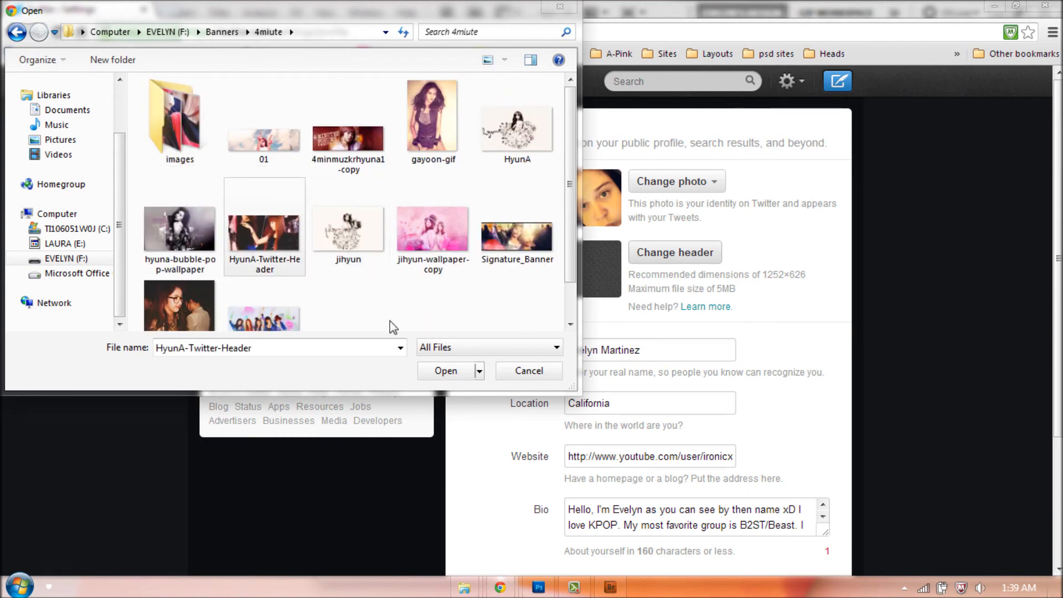
click(446, 371)
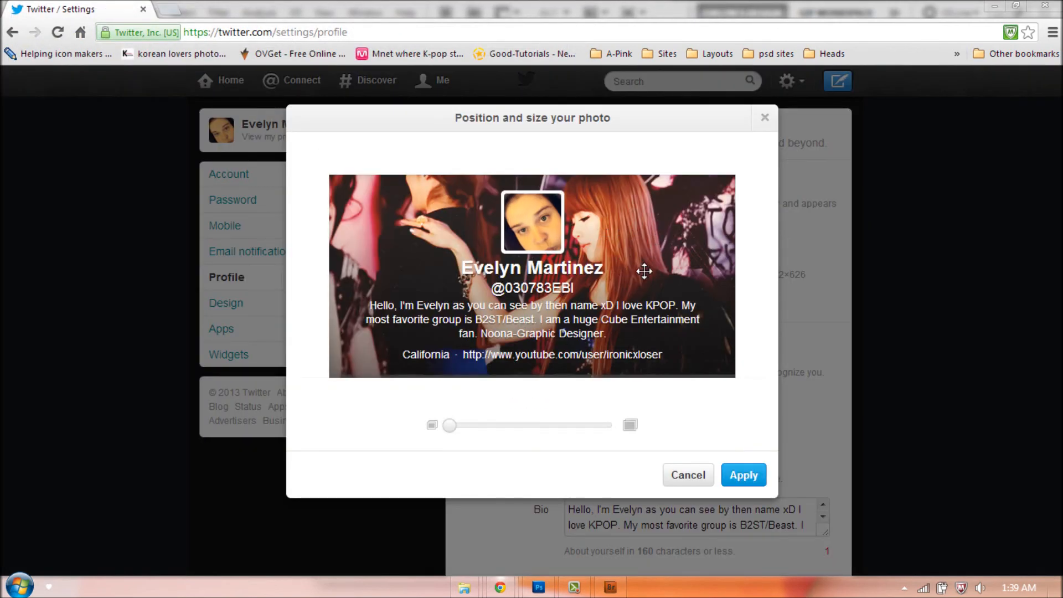
Try to apply the header image after enlarging it slightly and shifting it to the right within the frame
drag(460, 427, 483, 425)
mouse_move(533, 324)
mouse_down()
mouse_move(554, 306)
mouse_move(555, 322)
mouse_up()
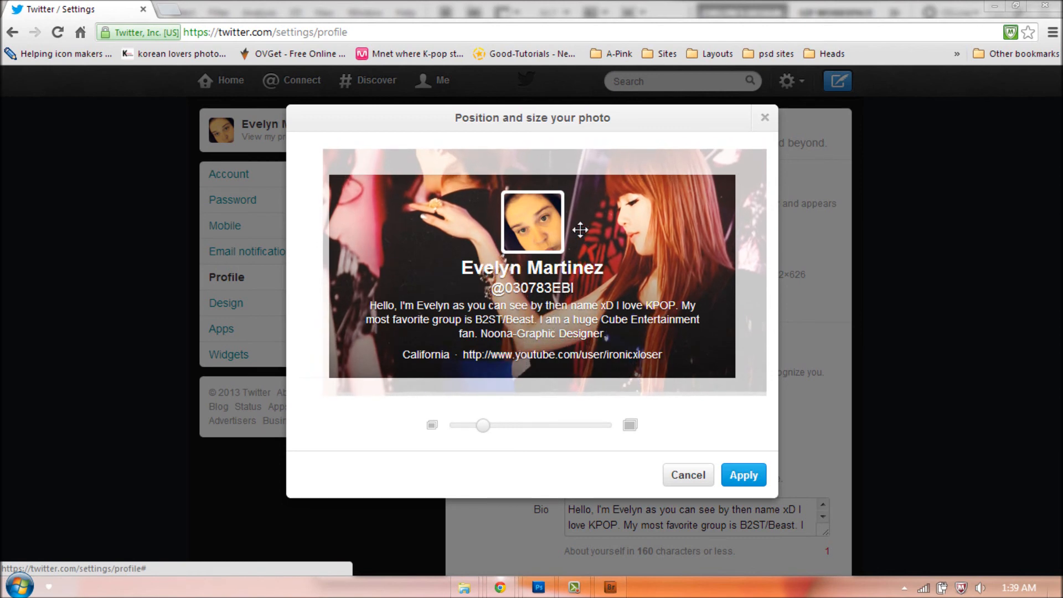
click(735, 475)
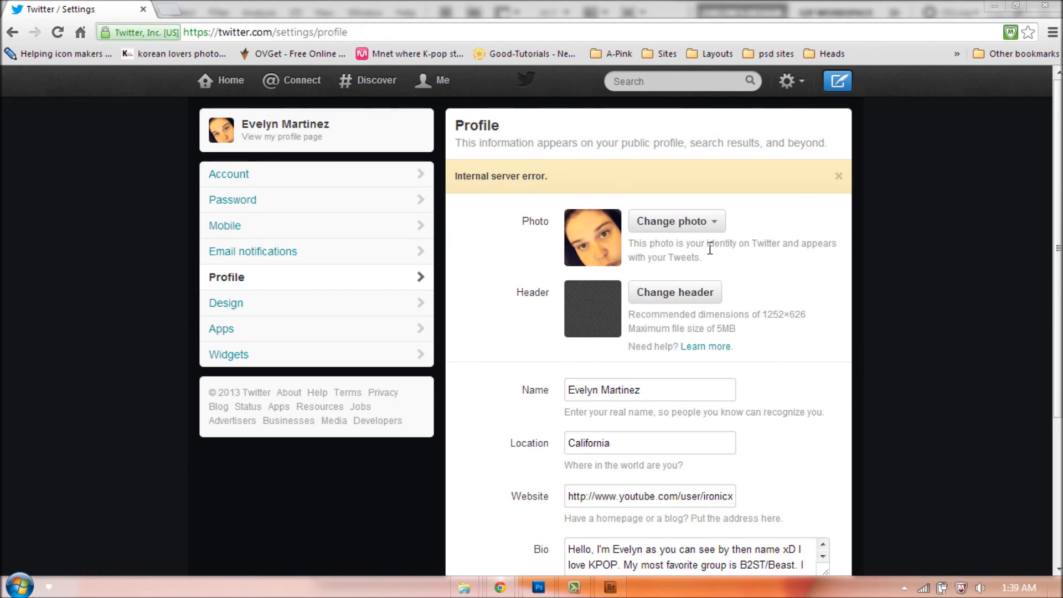
Choose HyunA-Twitter-Header as the header again, apply it slightly enlarged and repositioned within the frame, and open the profile page
click(685, 297)
double_click(272, 219)
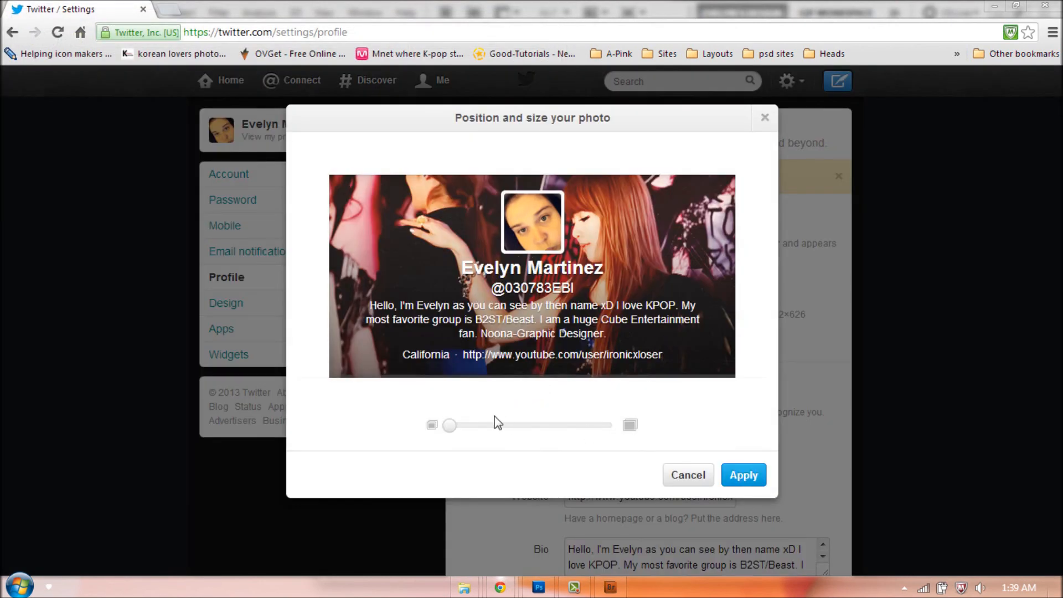
drag(609, 305, 658, 318)
drag(457, 428, 508, 435)
drag(526, 318, 537, 345)
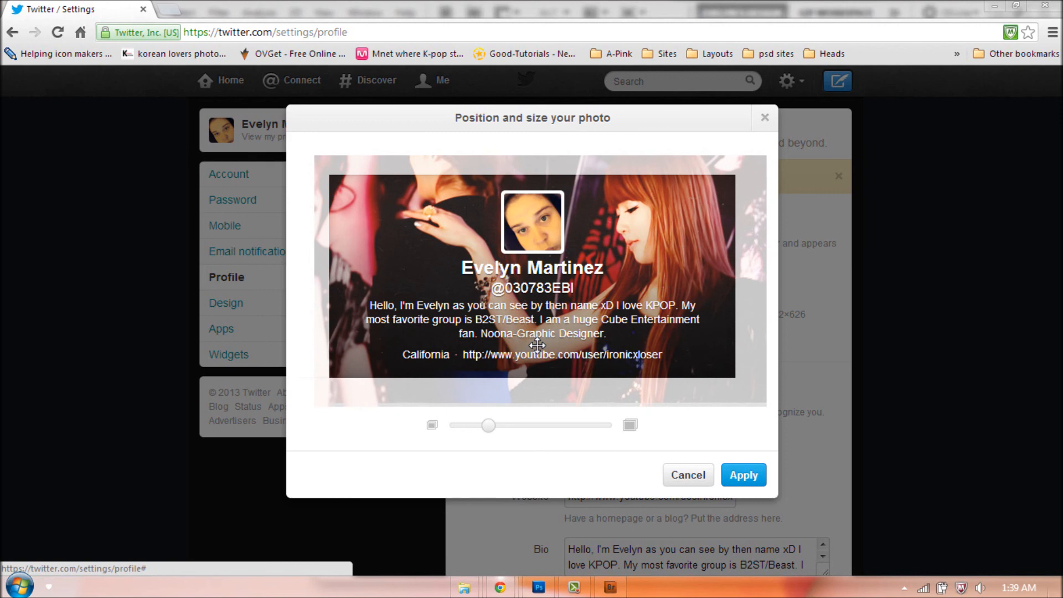
click(751, 485)
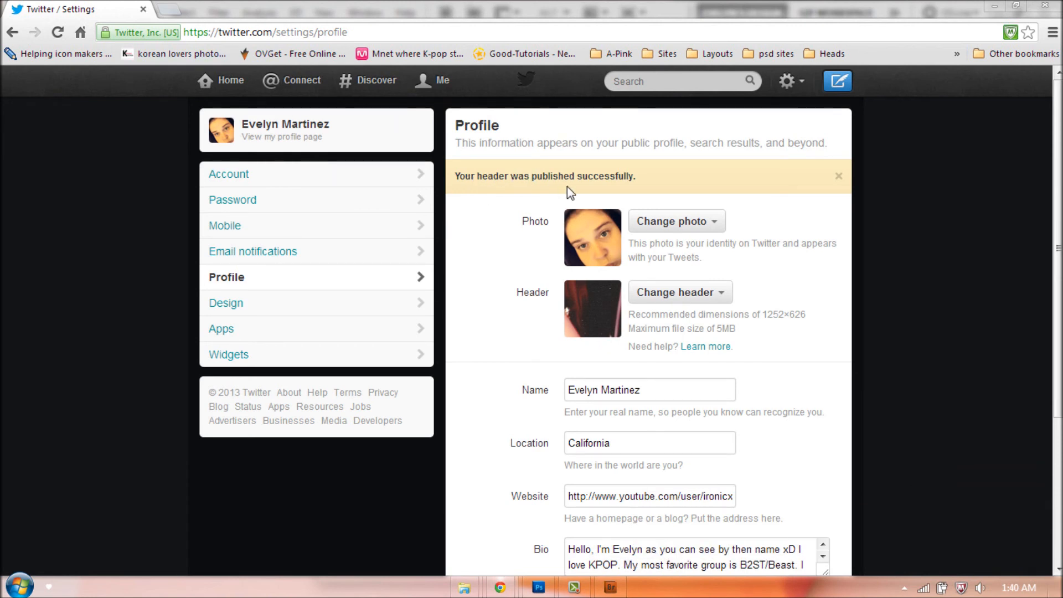
click(327, 133)
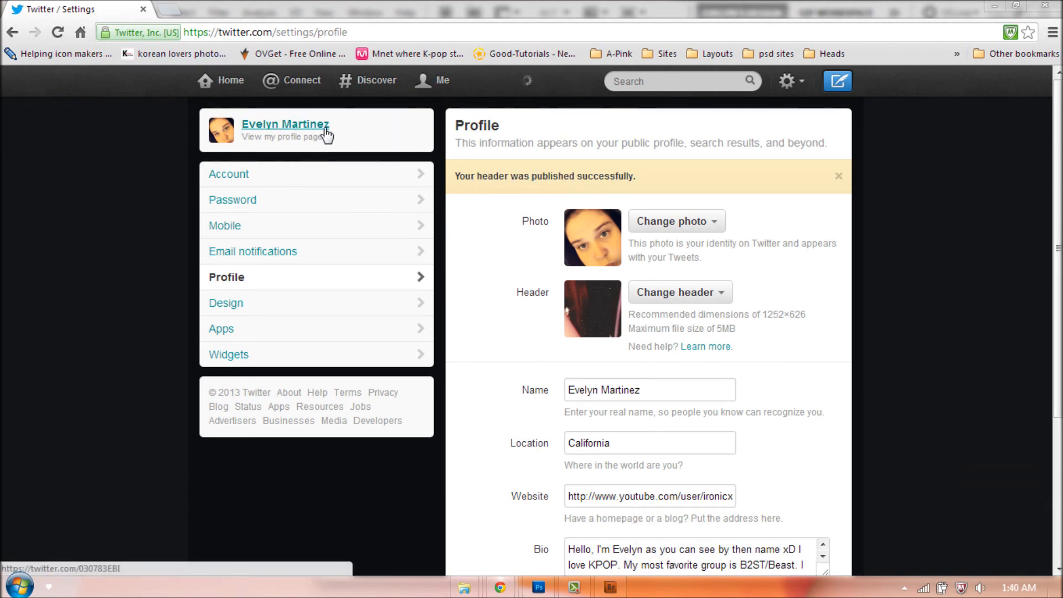